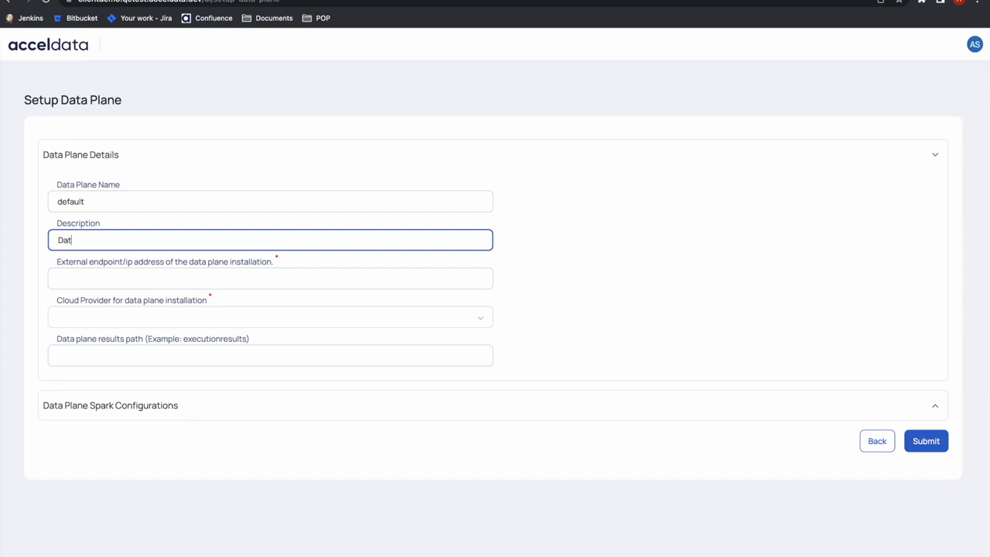
# Describe the data plane as "Dataplane on Azure" and set its external endpoint to ana.preprod.accelcloud.net.
pyautogui.write('n Azu')
pyautogui.click(60, 277)
pyautogui.write('ana.preprod.accelcloud.net')
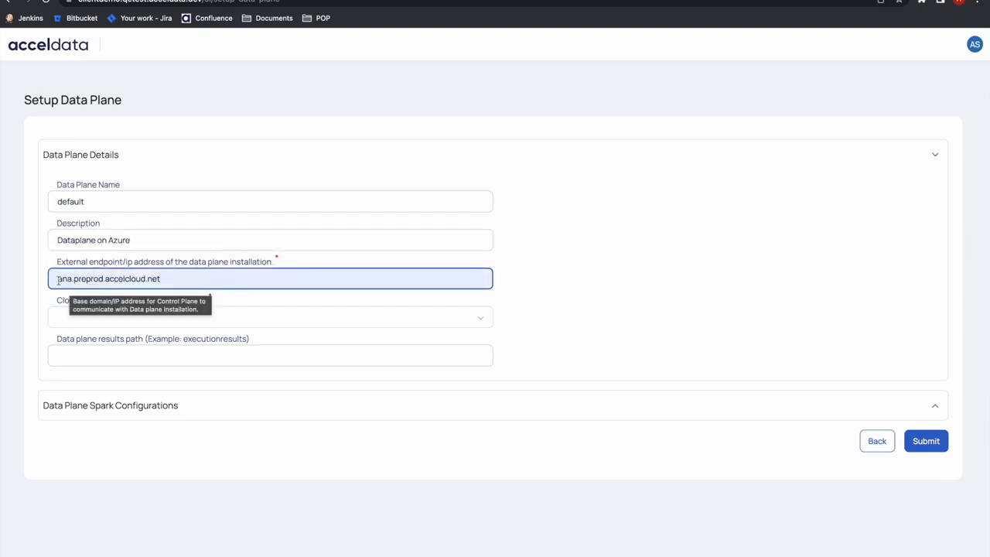
# Choose AZURE as cloud provider and ADLS_Gen2 as result save location, and set the results path to executionresult.
pyautogui.click(128, 323)
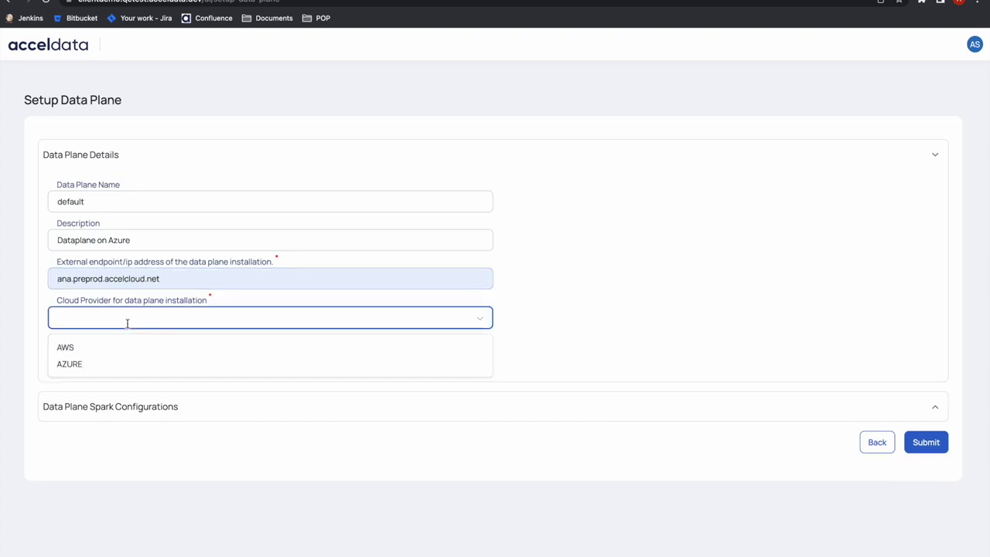
pyautogui.click(99, 369)
pyautogui.click(158, 357)
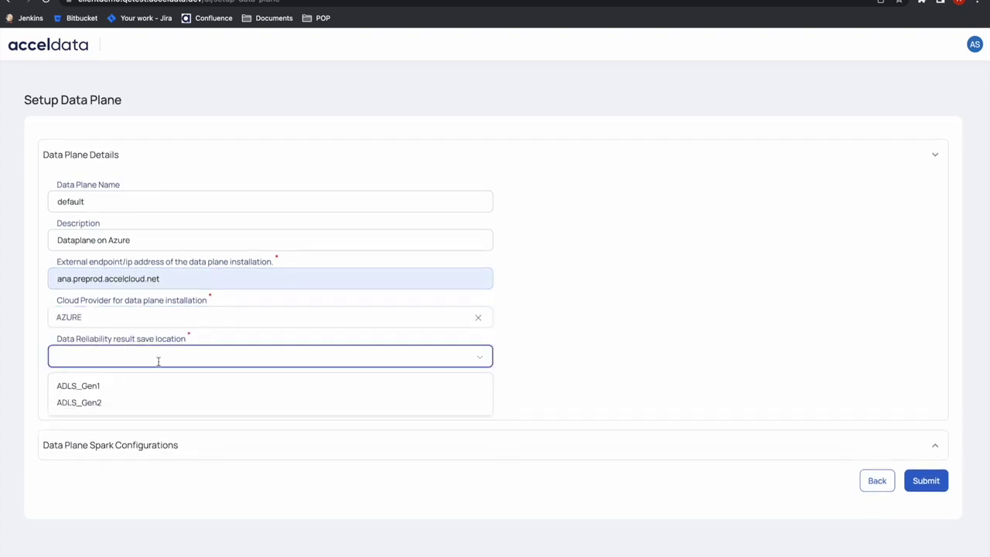
pyautogui.click(82, 403)
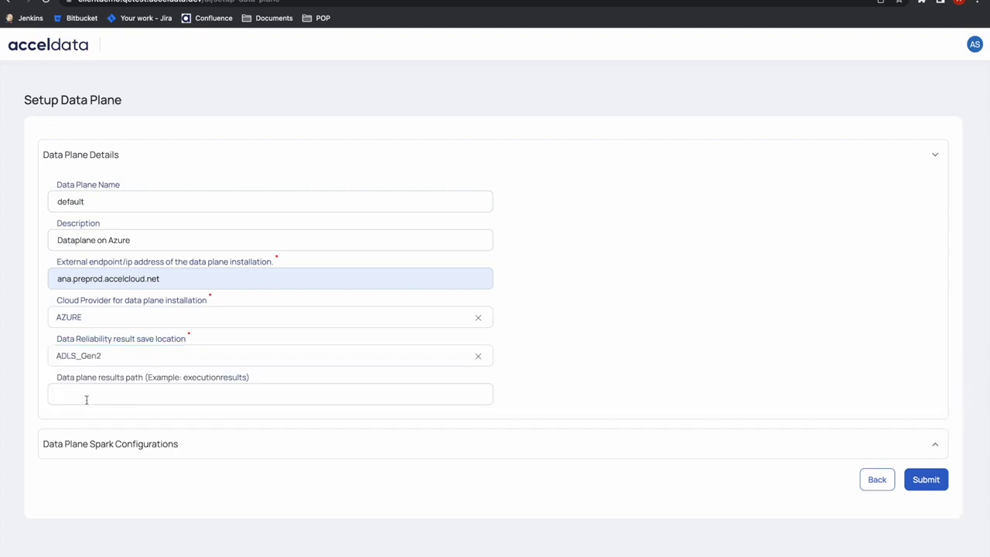
pyautogui.click(101, 398)
pyautogui.write('ex')
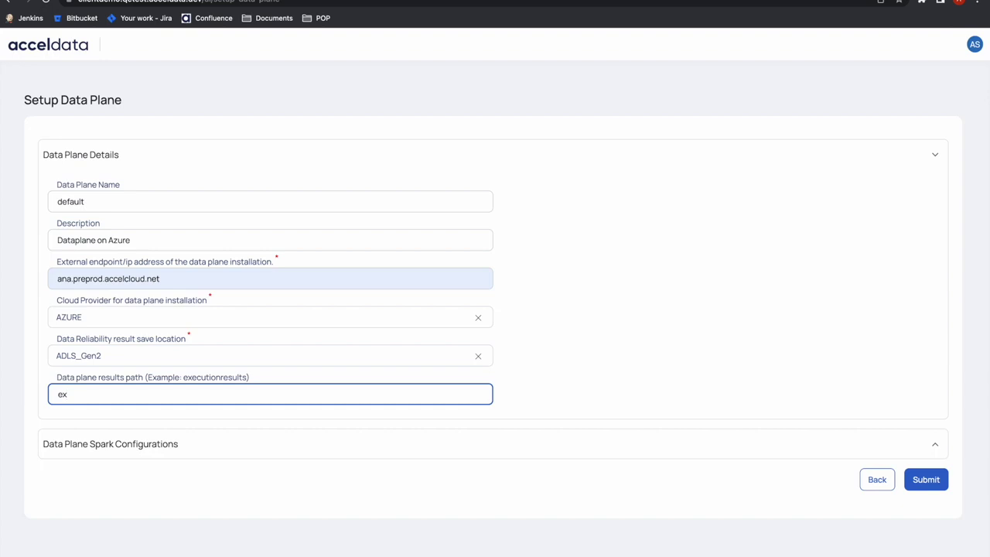
pyautogui.write('ec')
# Expand the data plane Spark configurations and submit the data plane setup form.
pyautogui.click(203, 443)
pyautogui.scroll(-1, 204, 442)
pyautogui.click(202, 444)
pyautogui.click(183, 475)
pyautogui.scroll(-3, 184, 473)
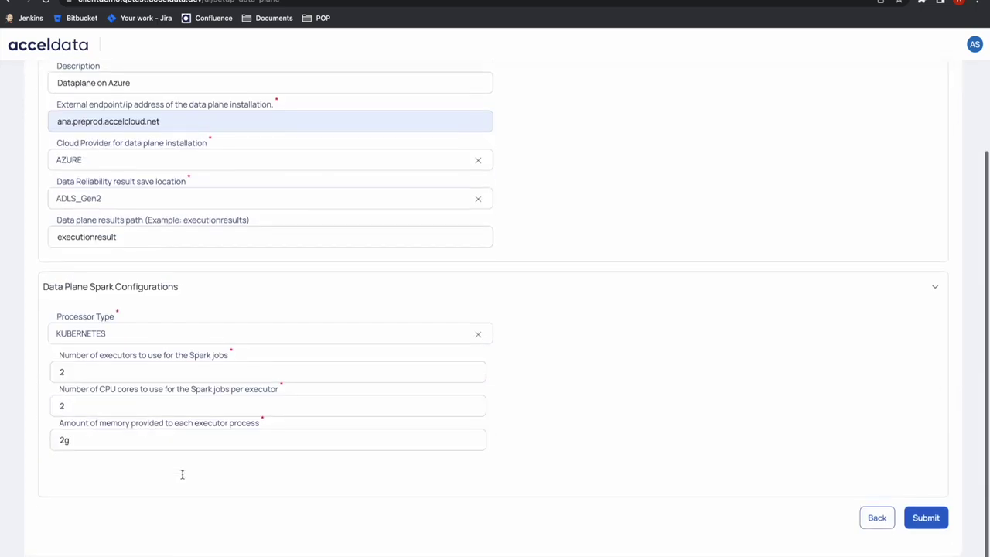
pyautogui.click(926, 524)
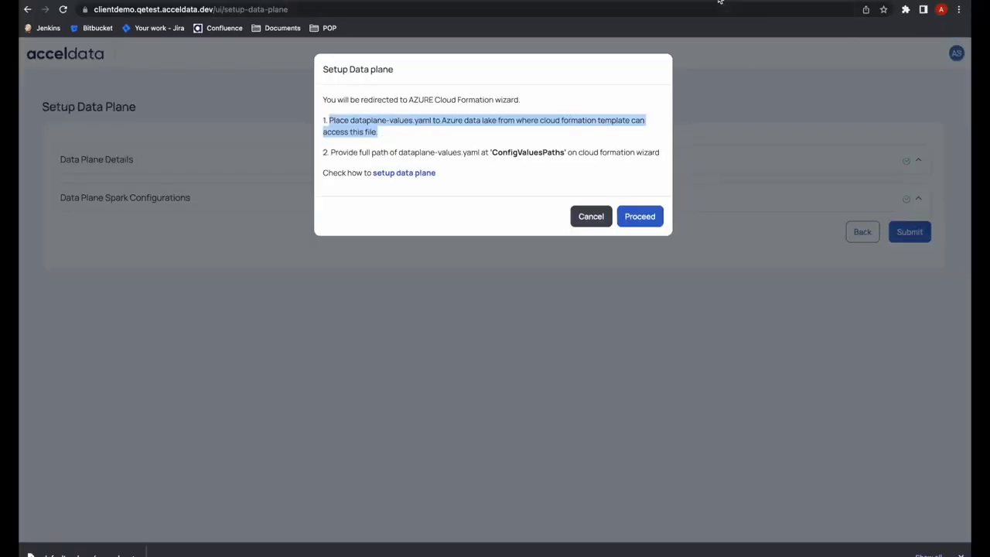
# Switch to the Microsoft Azure portal, search for "reso" and open the Resource groups service.
pyautogui.click(589, 2)
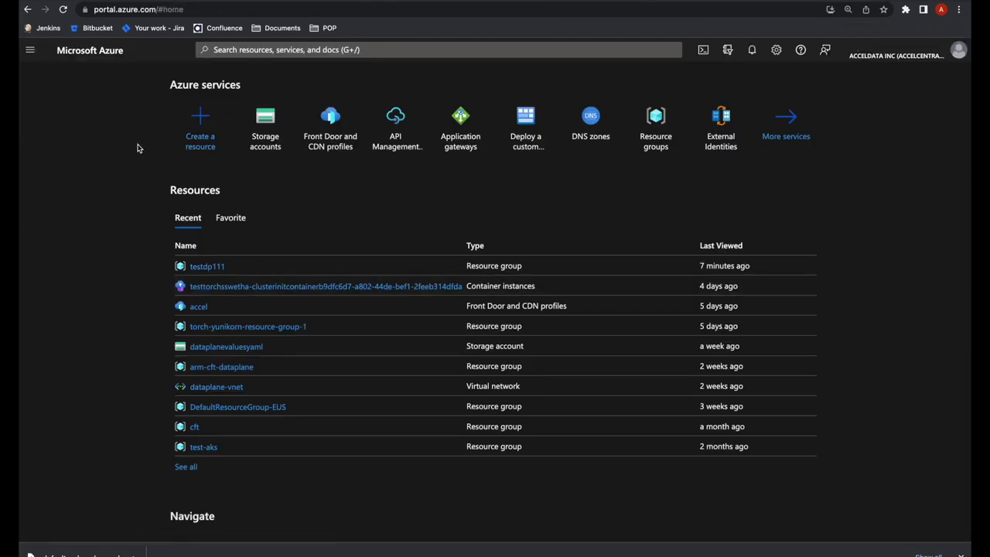
pyautogui.click(296, 49)
pyautogui.write('reso')
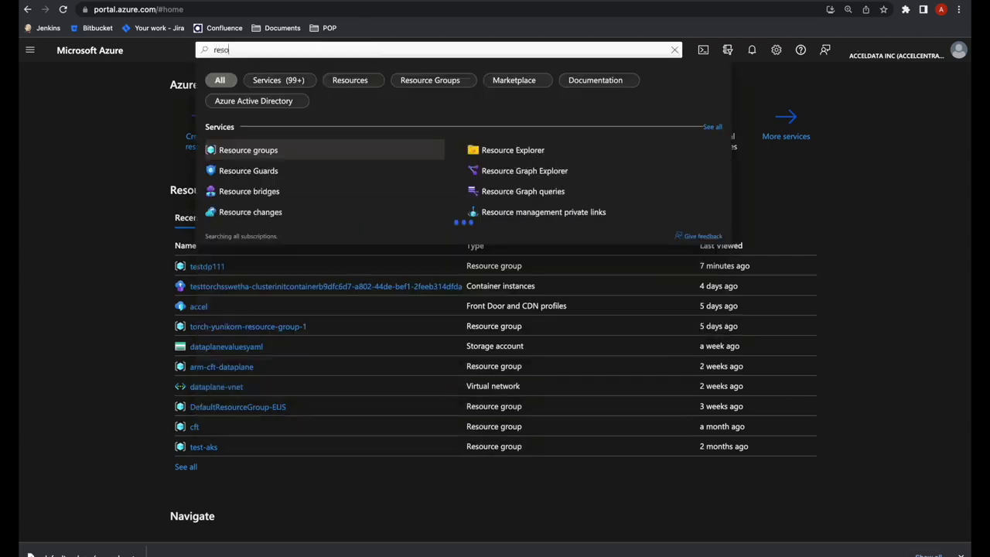
pyautogui.click(236, 151)
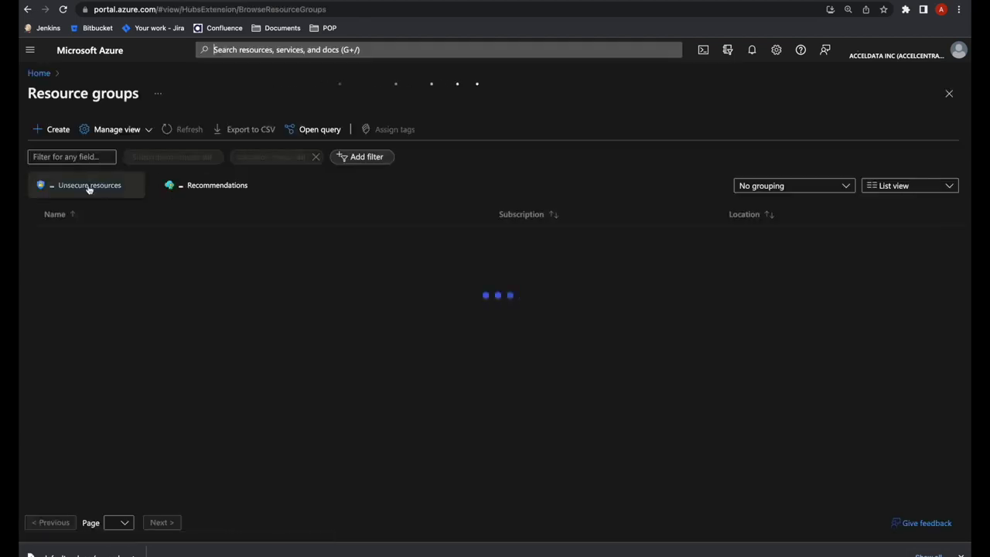
# Filter the resource groups by 111, open testdp111 and go to its dataplaneclientvalues storage account.
pyautogui.click(68, 157)
pyautogui.write('11')
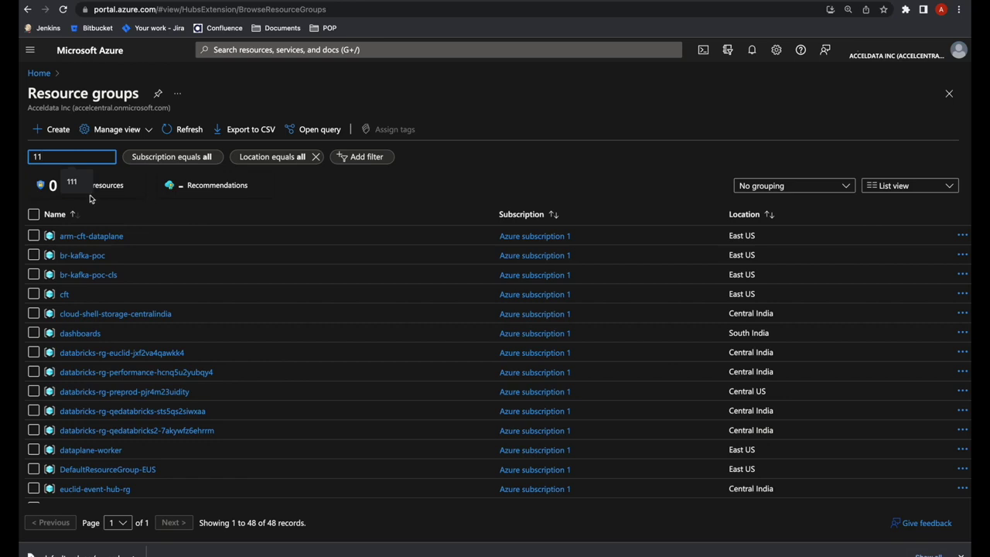
pyautogui.click(71, 182)
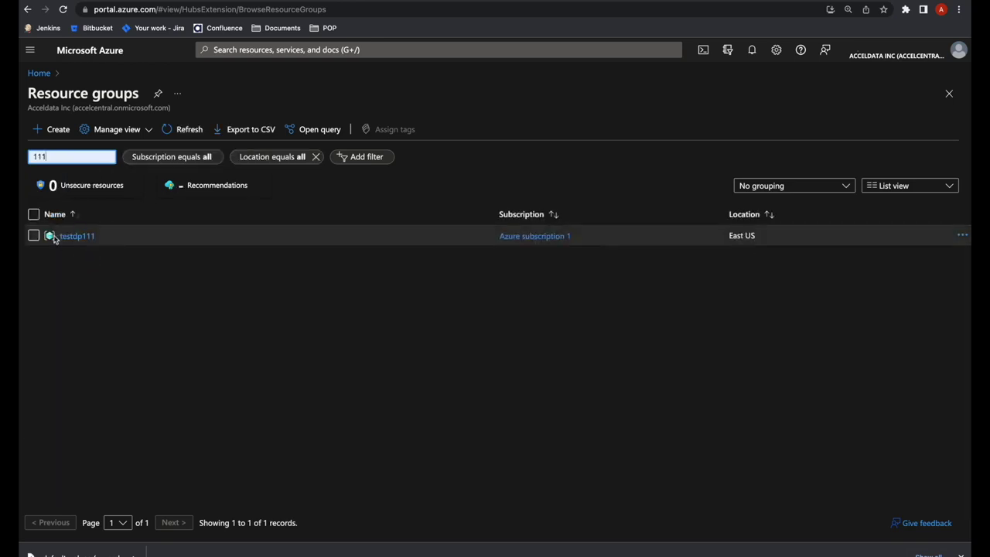
pyautogui.click(63, 236)
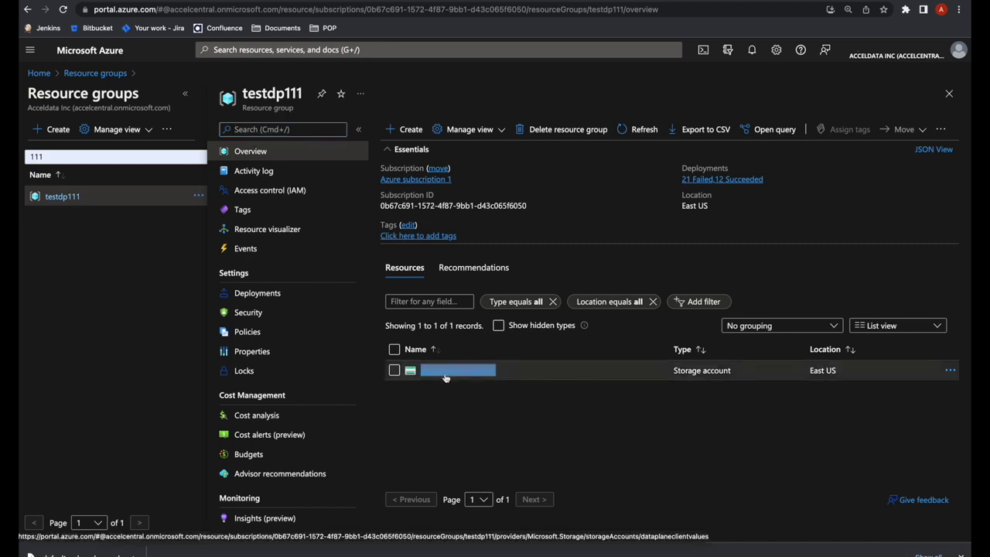
pyautogui.click(444, 371)
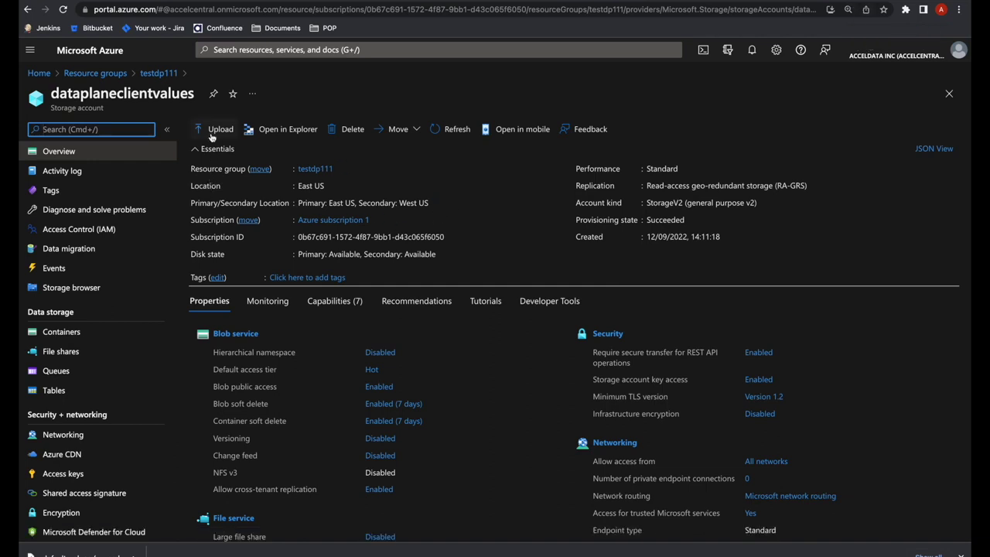
# Upload default-values-demo.yaml from Downloads as a blob into the new container newcontainer.
pyautogui.click(211, 137)
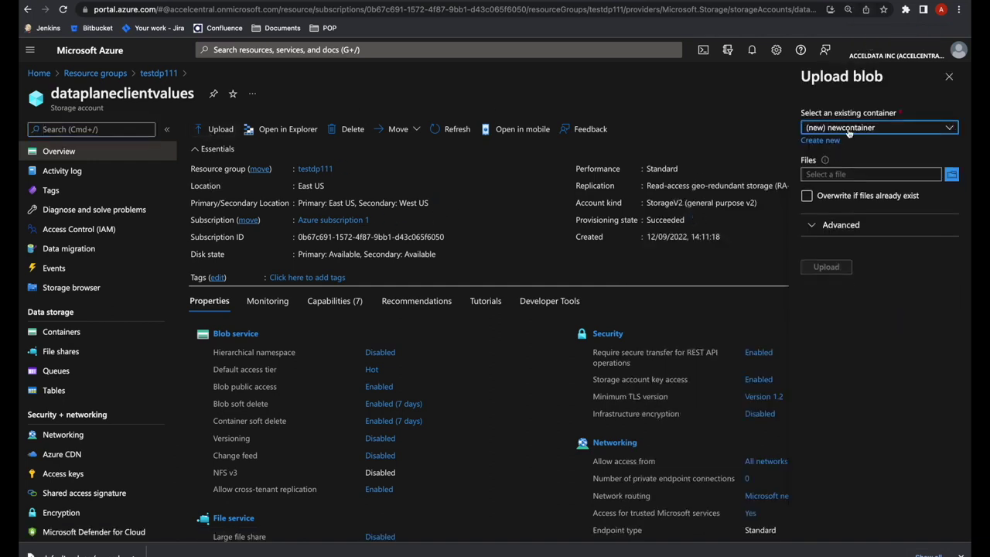
pyautogui.click(953, 176)
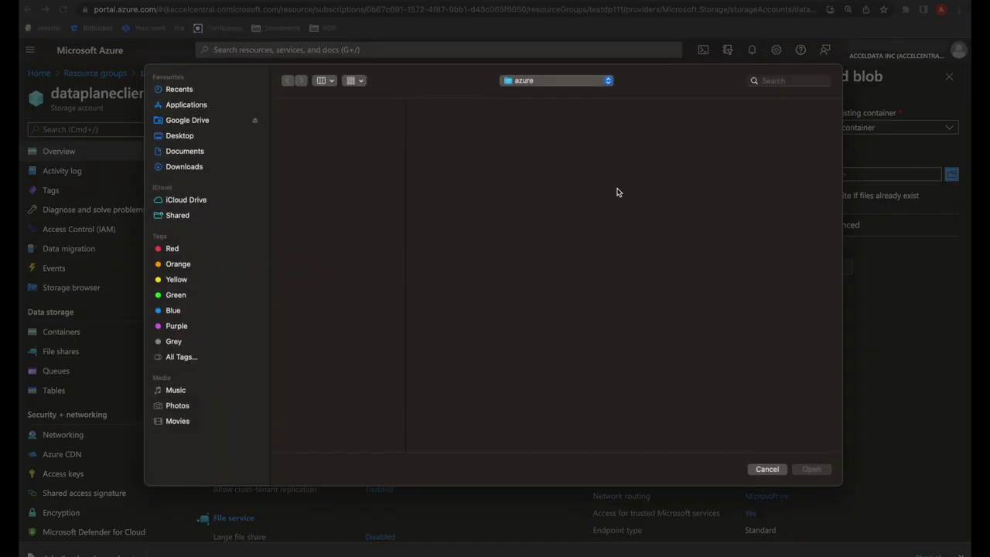
pyautogui.click(178, 167)
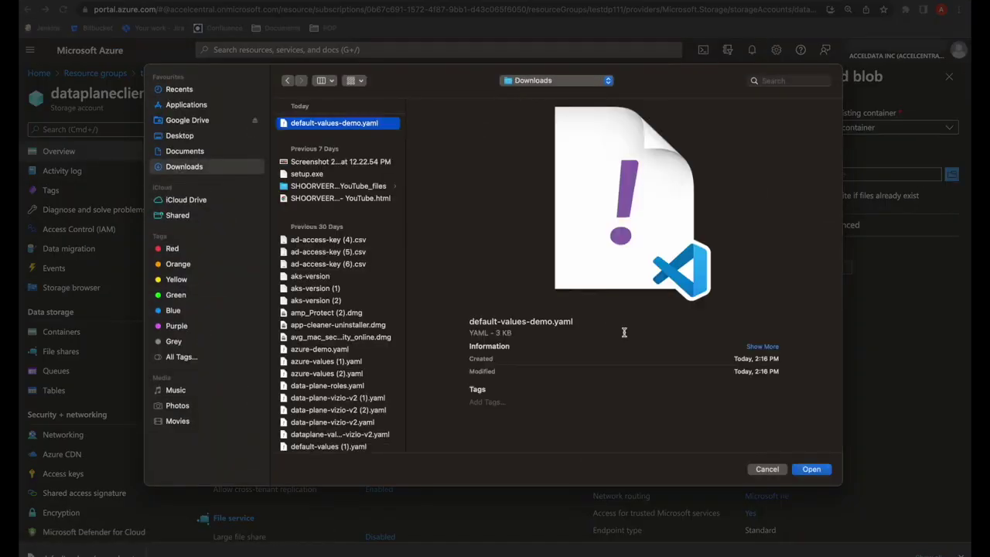
pyautogui.click(814, 472)
pyautogui.click(817, 271)
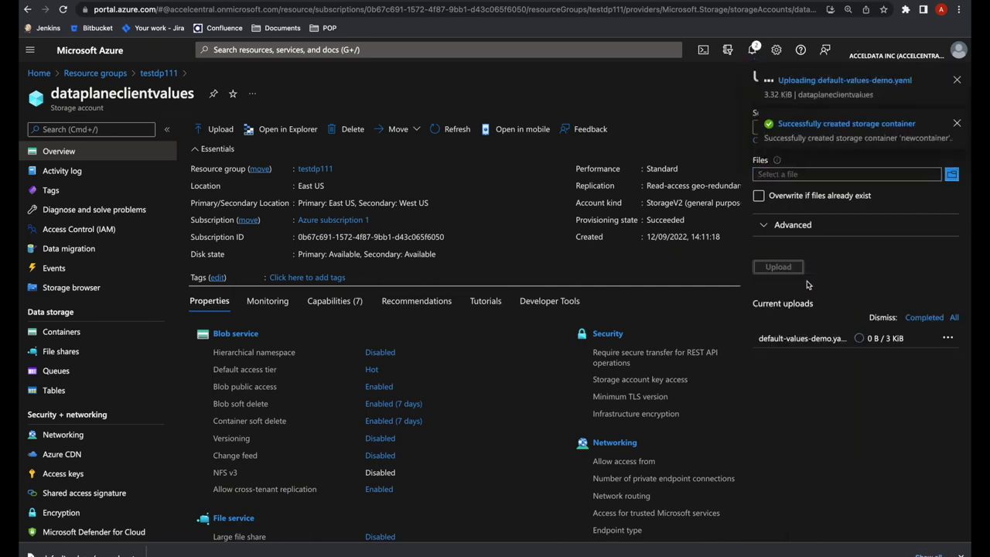
pyautogui.click(807, 136)
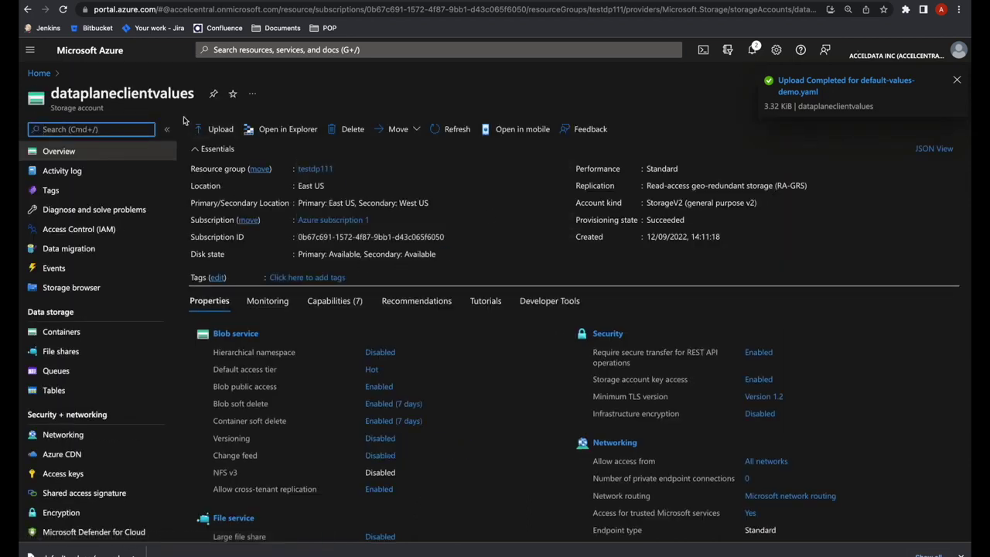
# Open newcontainer in the storage account's containers and check for the uploaded default-values-demo.yaml file.
pyautogui.click(83, 339)
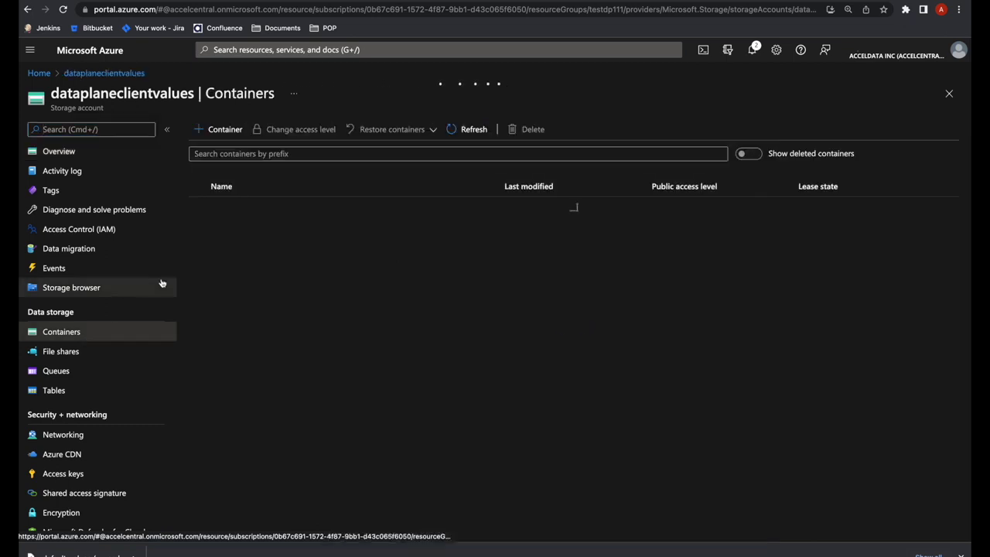
pyautogui.click(225, 229)
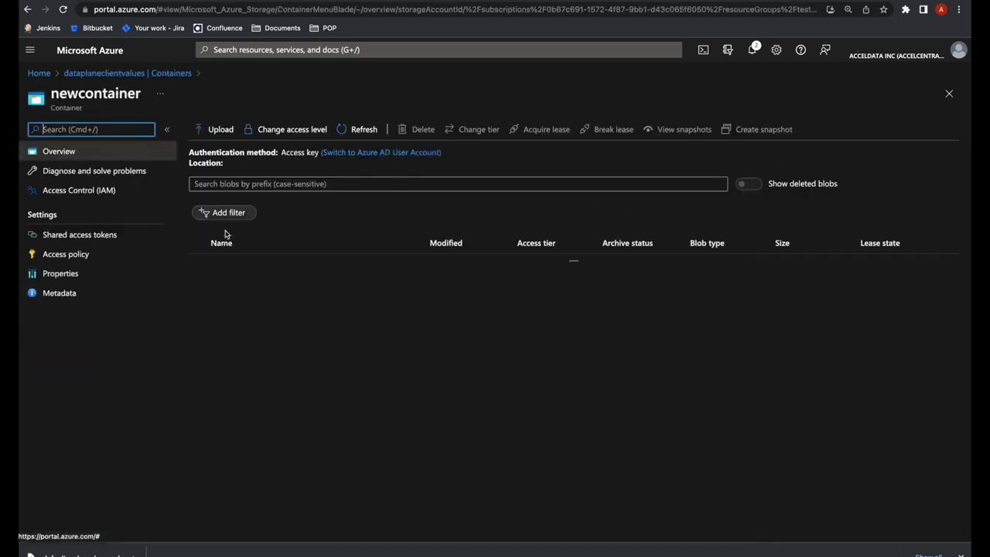
pyautogui.moveTo(225, 269); pyautogui.dragTo(323, 271)
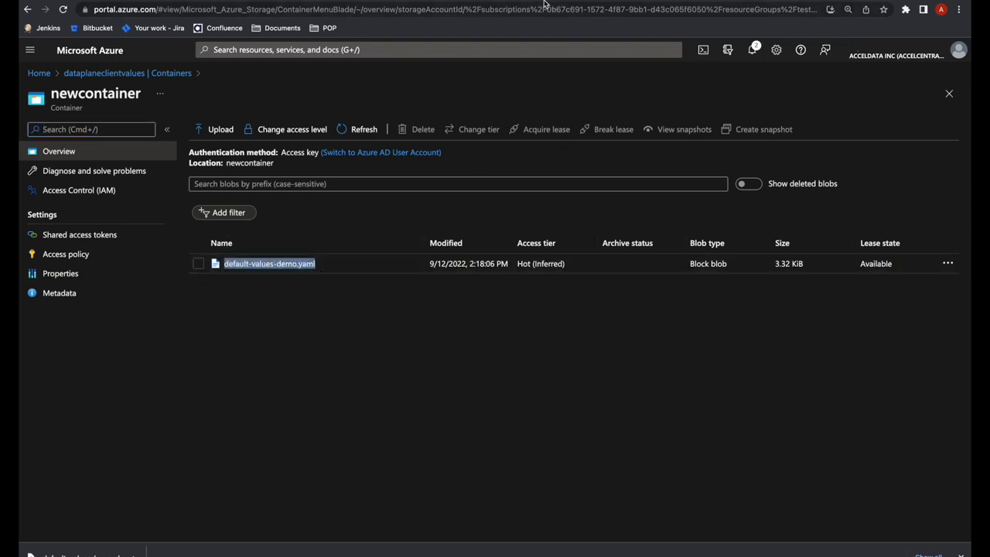
# Return to the Acceldata data plane setup page and proceed to the Azure deployment wizard.
pyautogui.moveTo(564, 3)
pyautogui.click(858, 8)
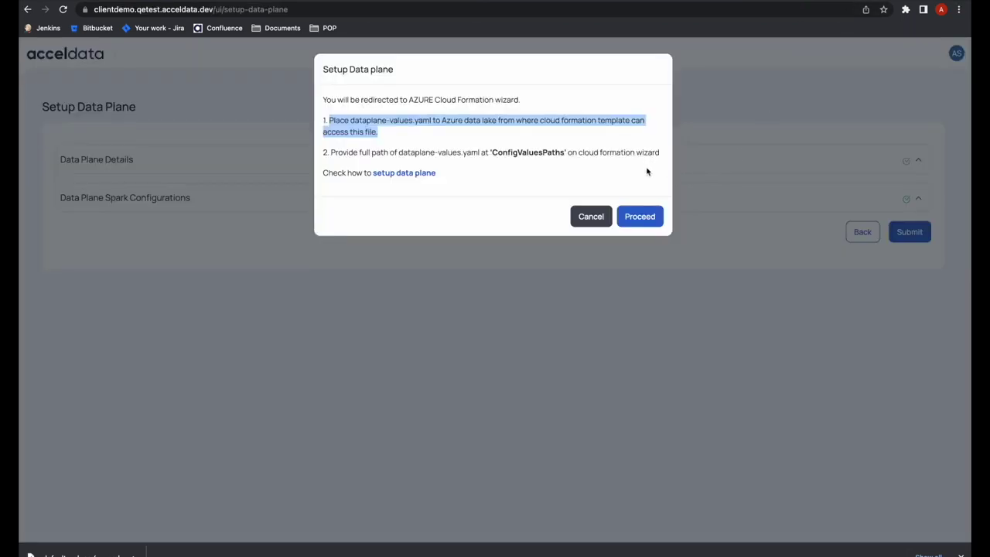
pyautogui.click(639, 218)
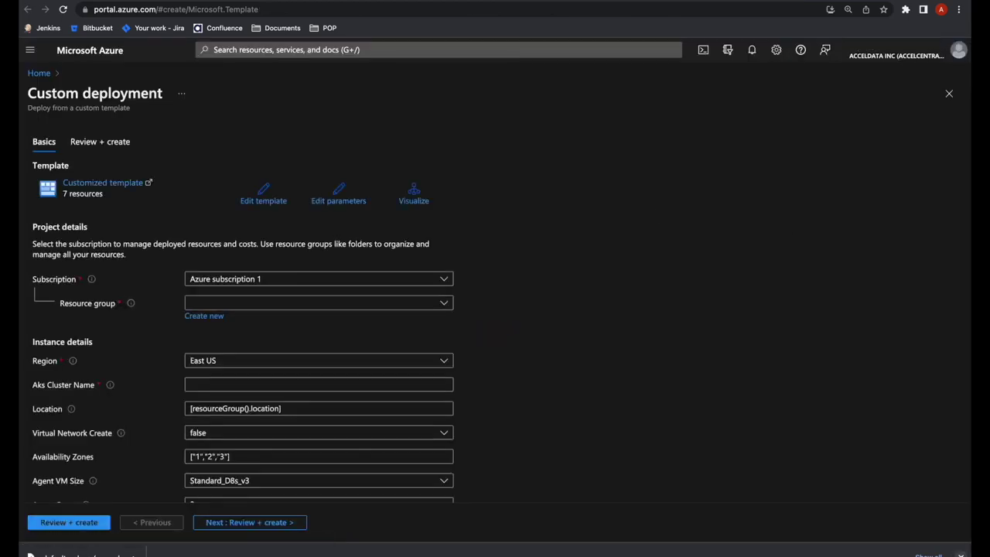
pyautogui.scroll(-3, 877, 449)
pyautogui.scroll(1, 625, 329)
pyautogui.scroll(2, 624, 329)
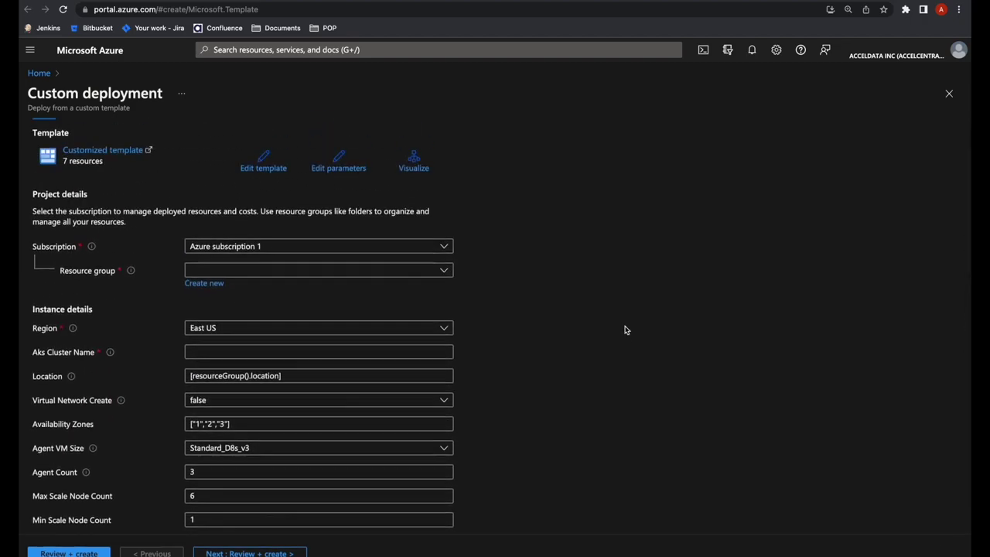
pyautogui.scroll(-1, 625, 330)
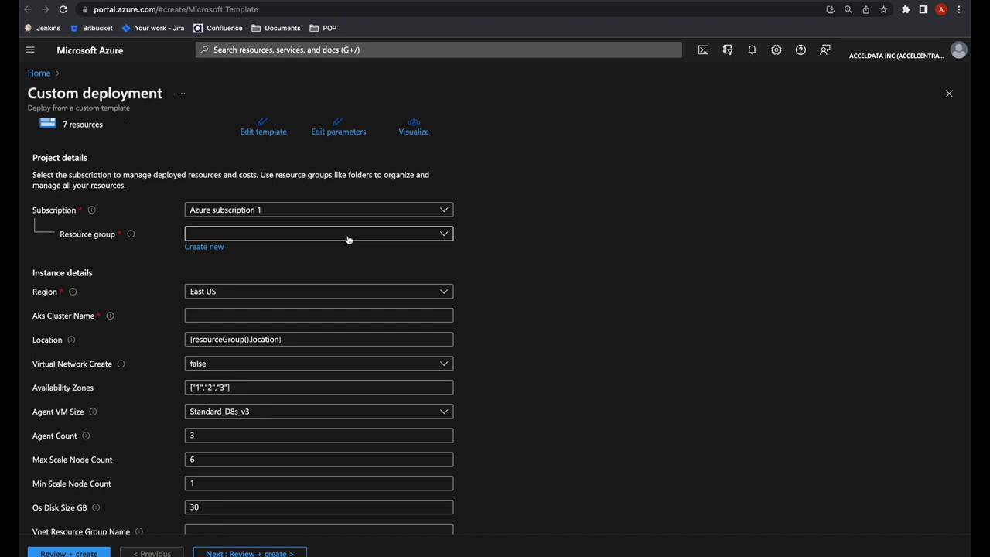
pyautogui.click(282, 234)
pyautogui.click(154, 268)
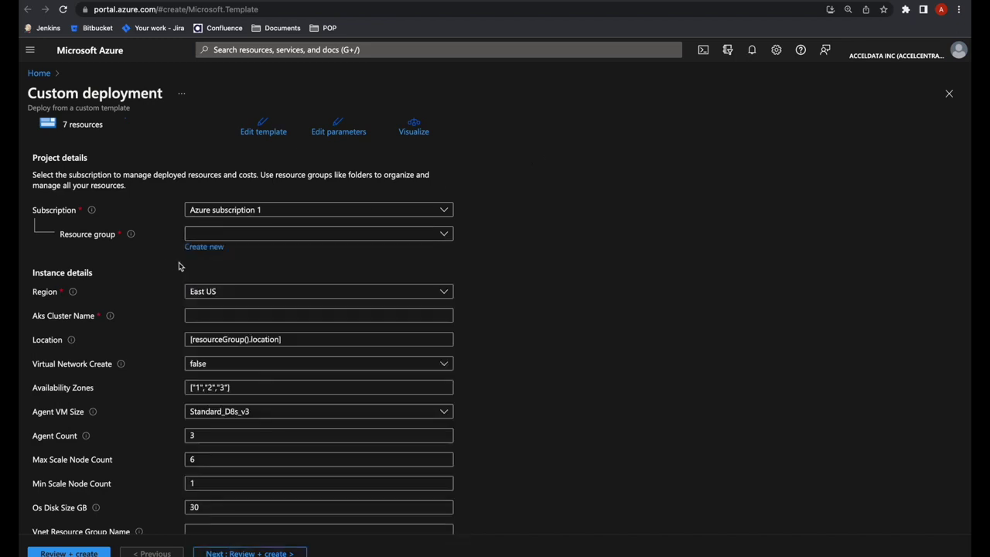
pyautogui.click(216, 247)
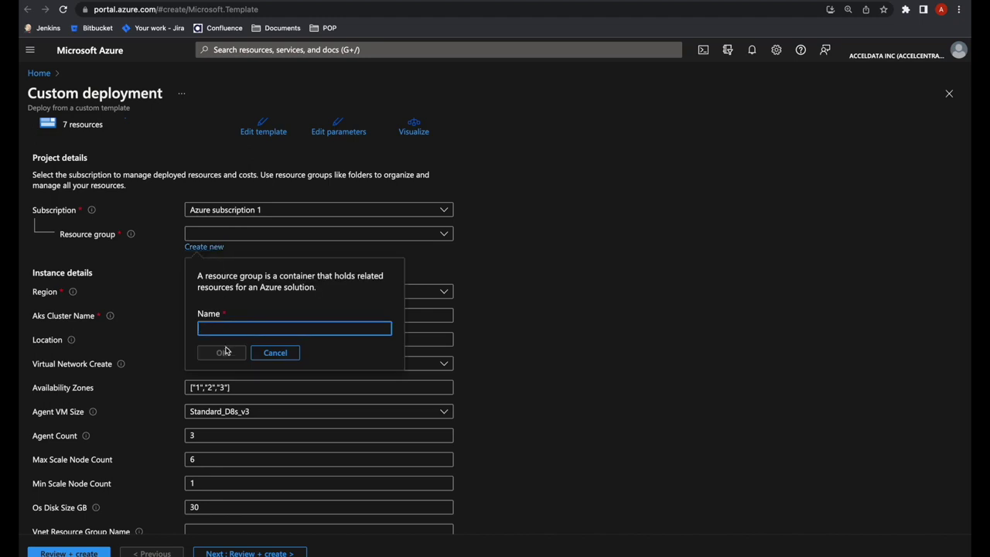
pyautogui.click(275, 353)
# Select testdp111 as the deployment's resource group and name the AKS cluster acceldata-dataplne.
pyautogui.click(232, 235)
pyautogui.write('111')
pyautogui.click(216, 277)
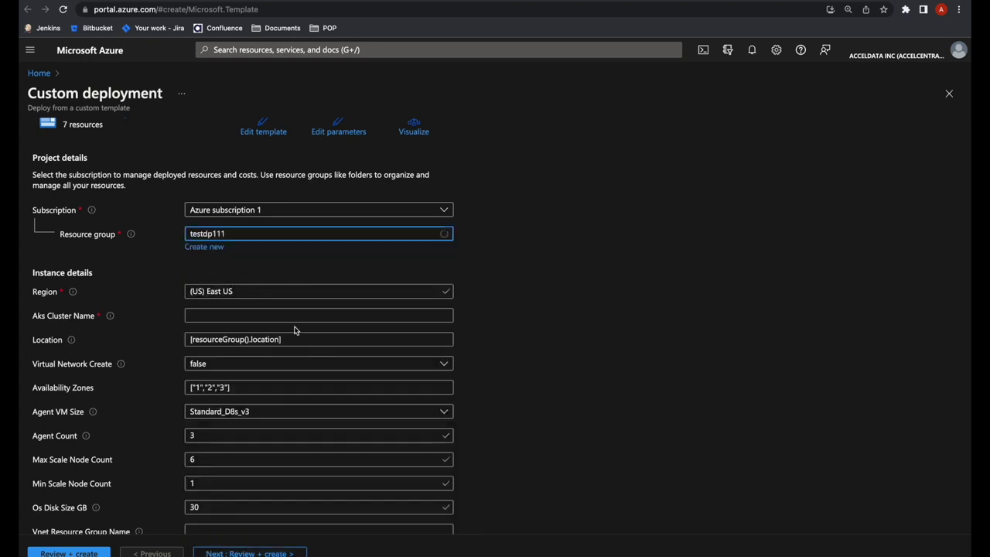
pyautogui.scroll(-1, 294, 330)
pyautogui.scroll(-2, 294, 330)
pyautogui.click(269, 249)
pyautogui.write('acceldata-dataplne')
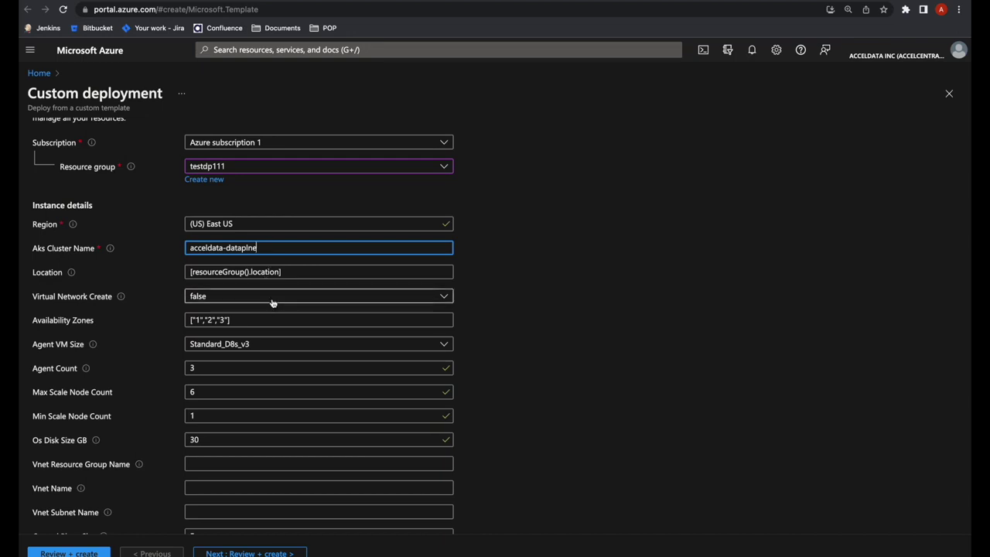
# Set Virtual Network Create to true and reduce the availability zones to ["1"].
pyautogui.scroll(-1, 272, 302)
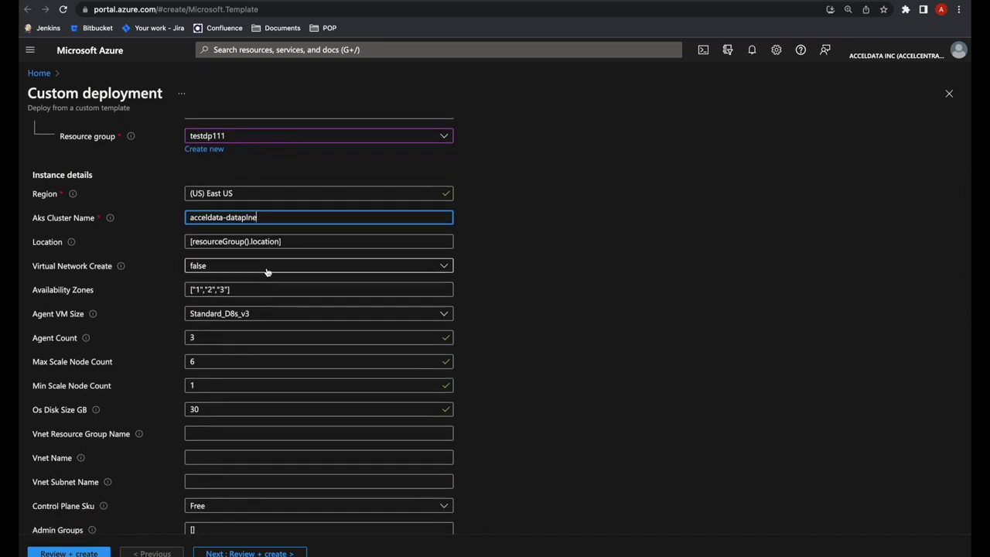
pyautogui.click(266, 269)
pyautogui.click(260, 285)
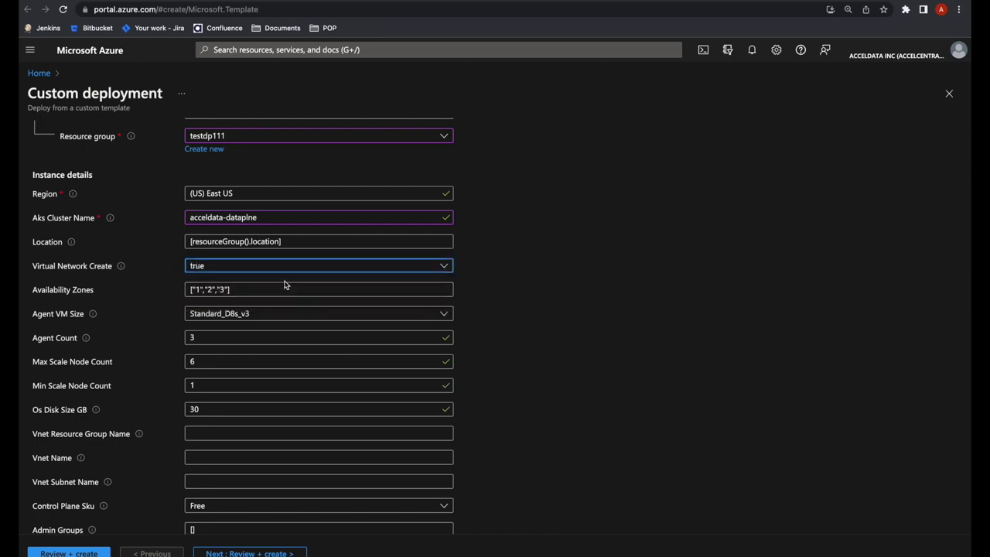
pyautogui.scroll(-1, 284, 283)
pyautogui.scroll(-1, 284, 284)
pyautogui.click(239, 266)
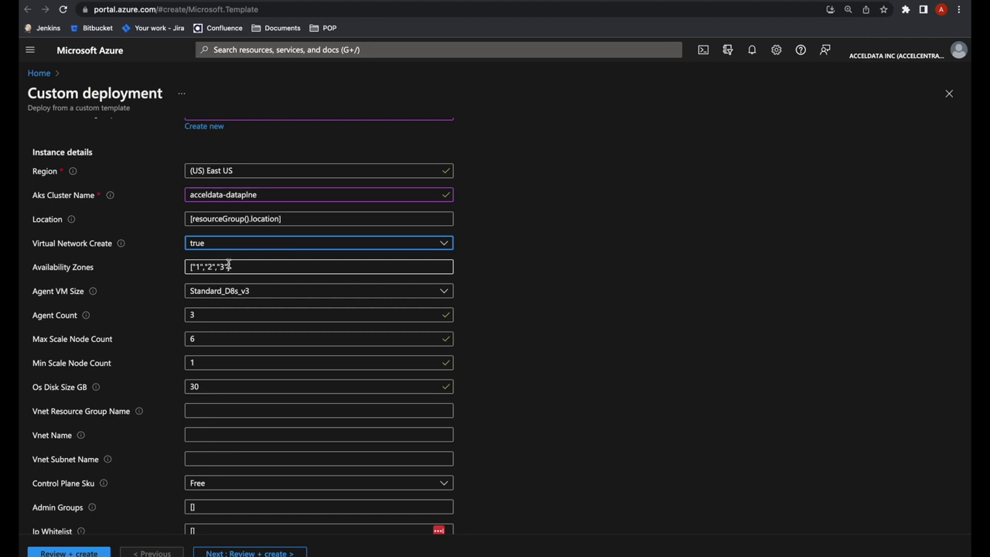
pyautogui.press('BackSpace')
pyautogui.press('BackSpace')
pyautogui.press('BackSpace')
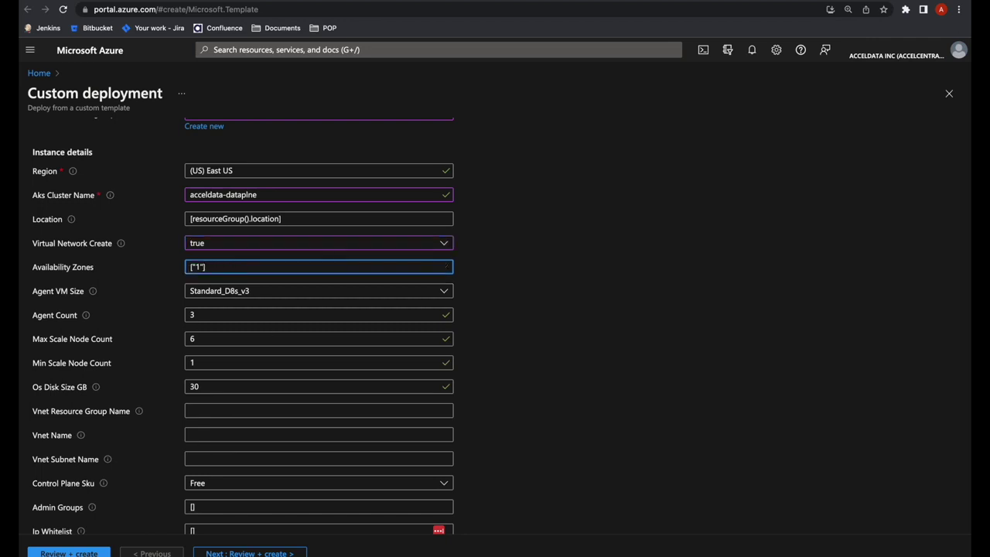
# Switch Virtual Network Create to false, check the Vnet Resource Group Name field, and restore the setting to true.
pyautogui.click(244, 248)
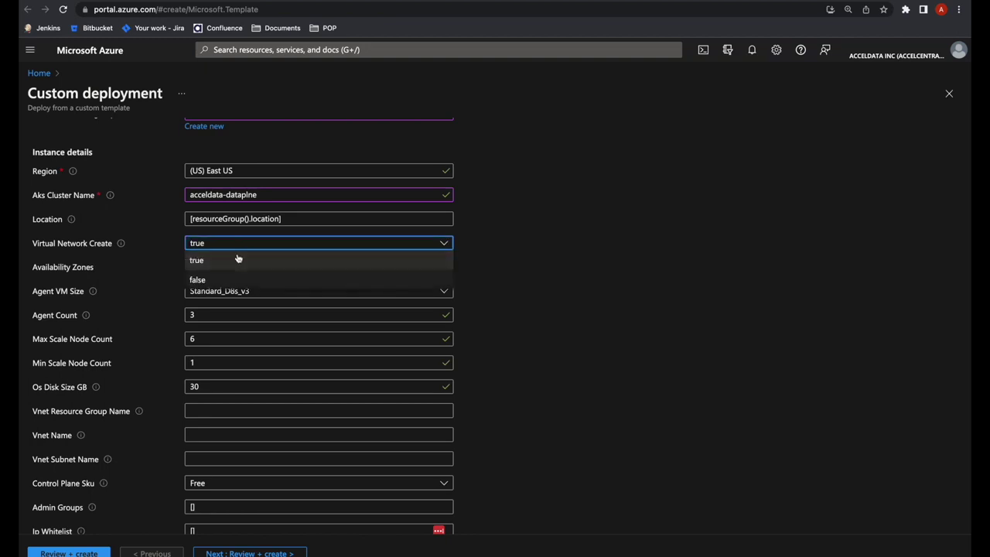
pyautogui.click(225, 279)
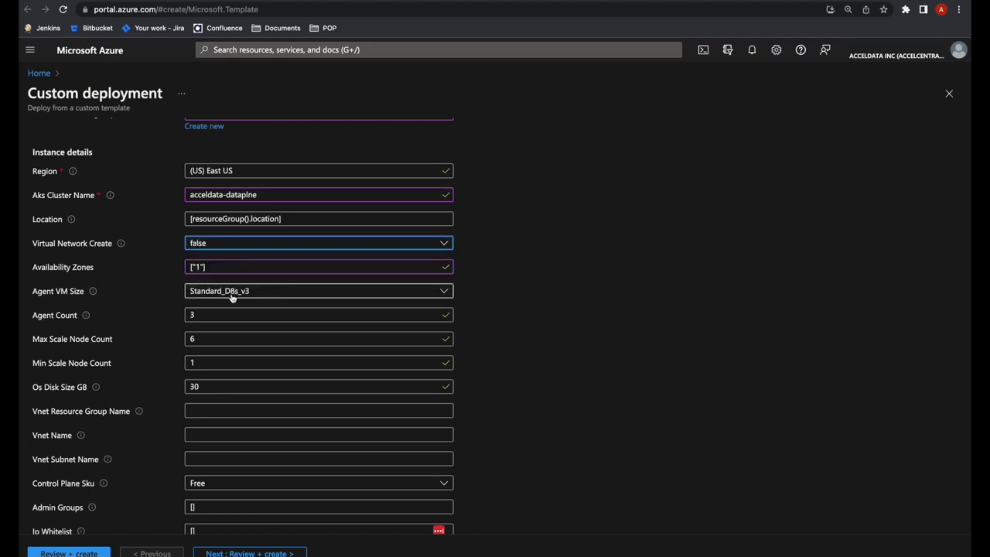
pyautogui.scroll(-1, 232, 297)
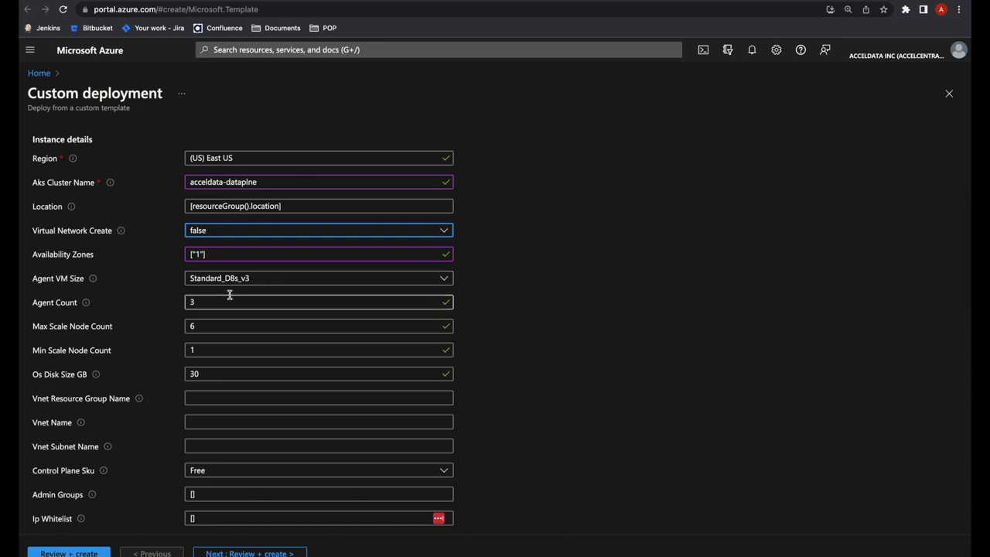
pyautogui.click(199, 399)
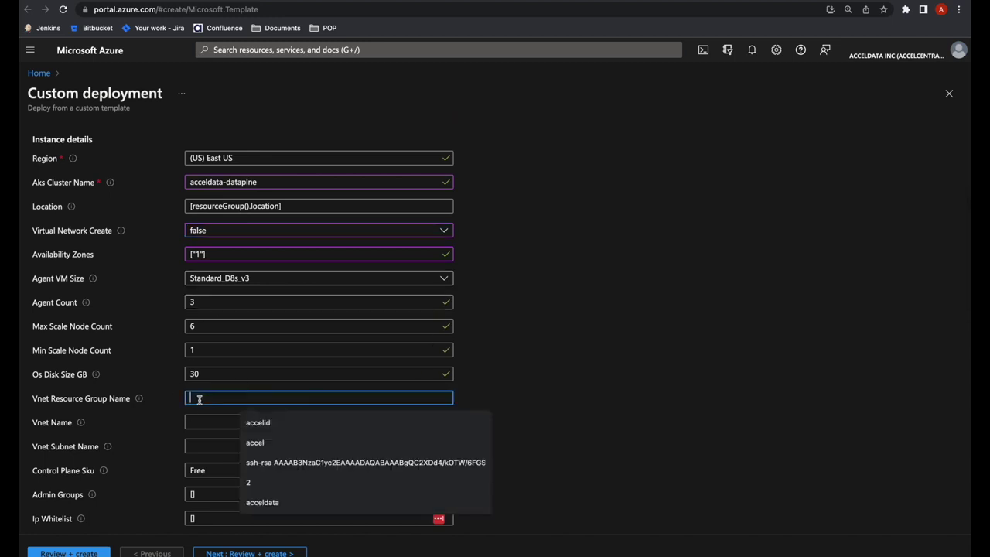
pyautogui.click(208, 234)
pyautogui.click(204, 248)
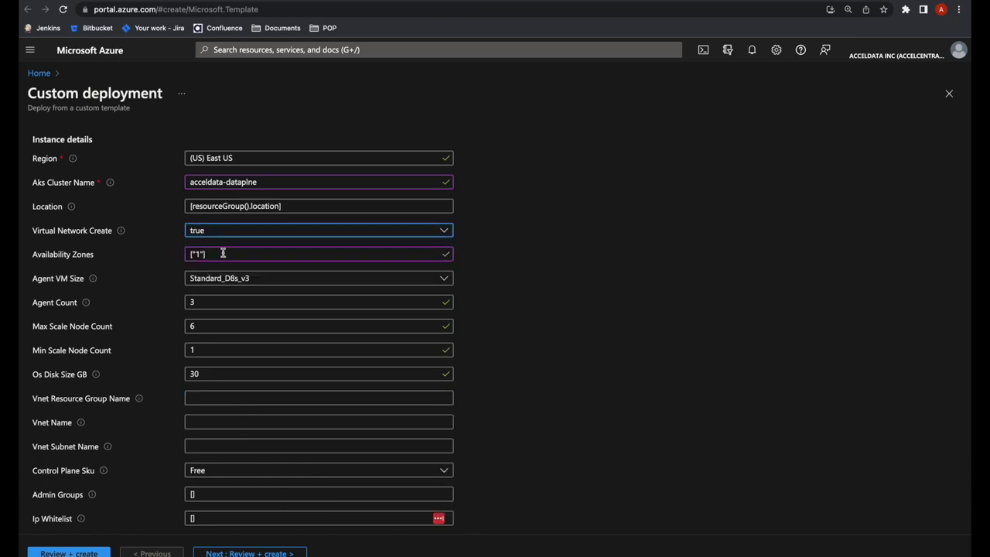
# Choose Standard_D8s_v3 as the Agent VM Size from the available sizes.
pyautogui.scroll(-1, 222, 252)
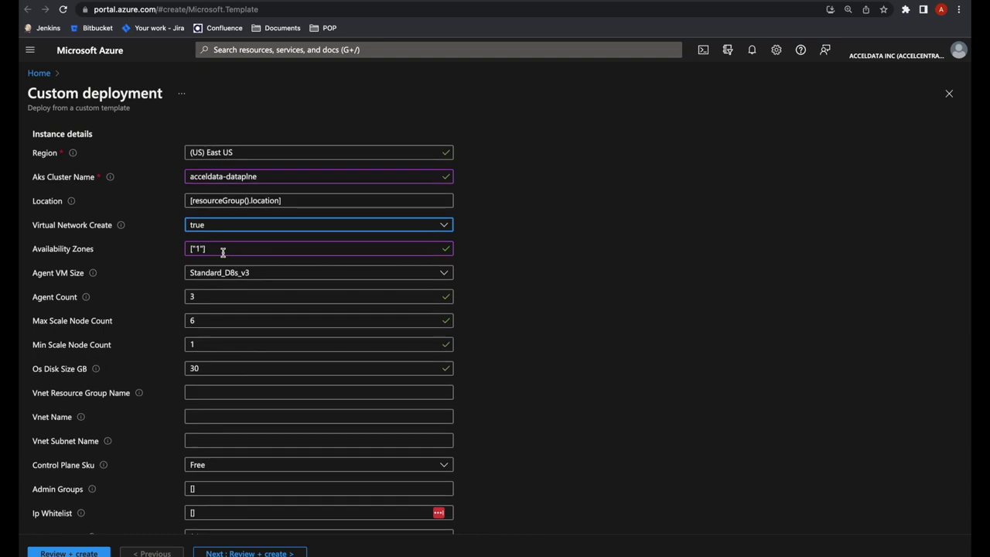
pyautogui.scroll(-1, 223, 252)
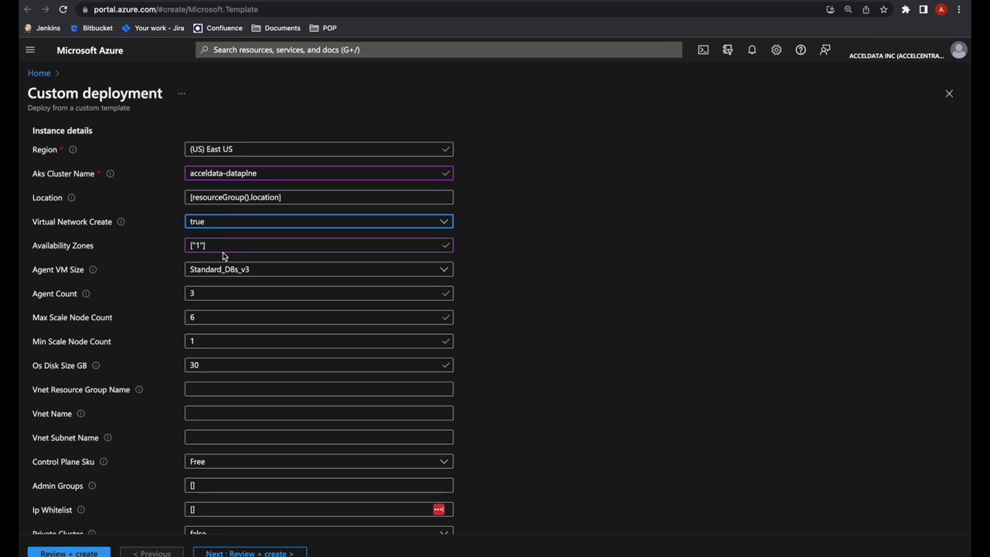
pyautogui.scroll(-3, 223, 280)
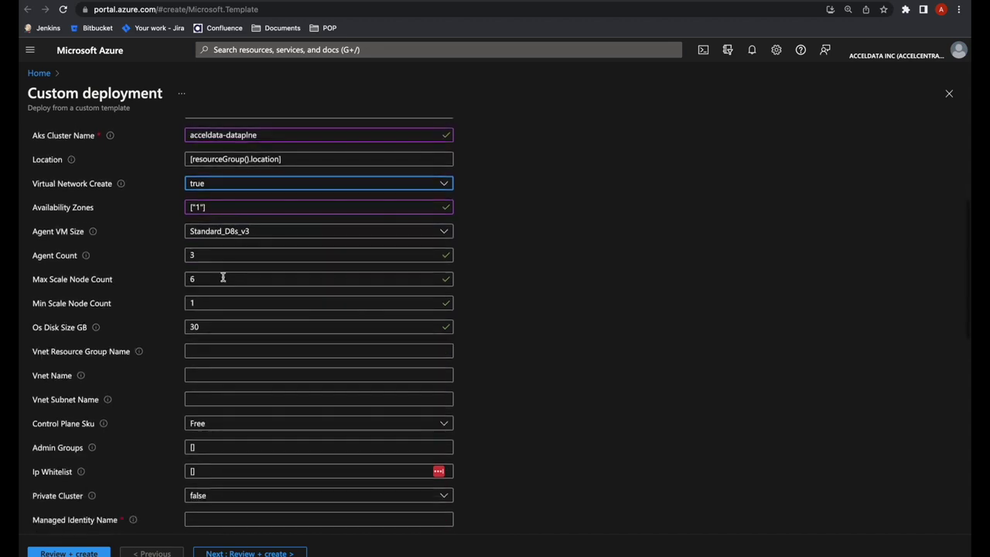
pyautogui.click(249, 232)
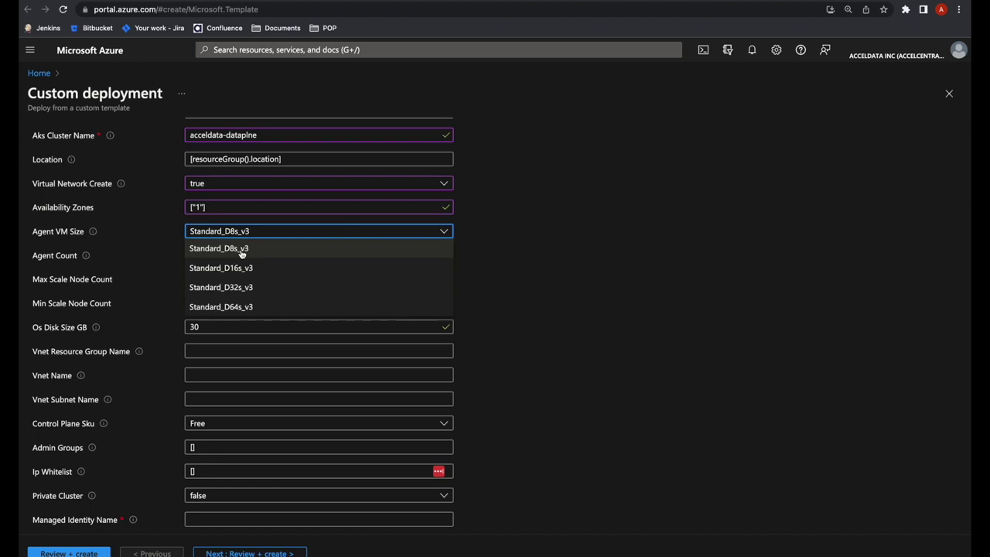
pyautogui.click(241, 250)
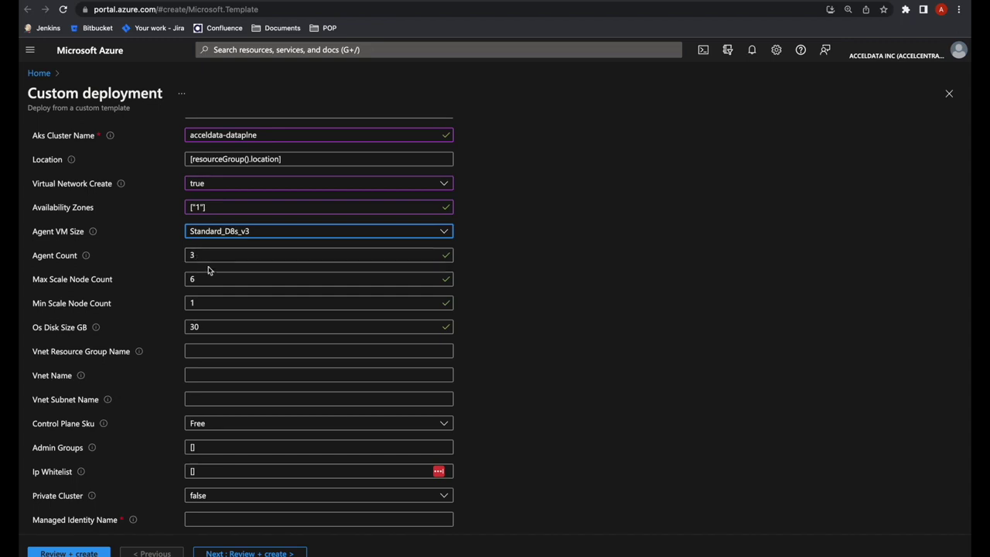
# Set the Agent Count to 2, leaving the maximum and minimum scale node counts at their defaults.
pyautogui.scroll(-1, 208, 269)
pyautogui.click(201, 233)
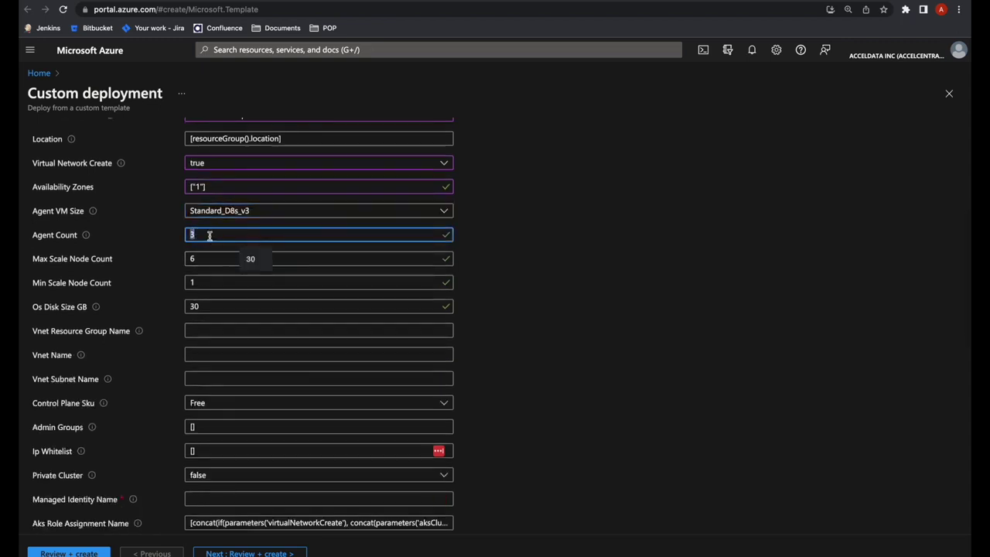
pyautogui.write('2')
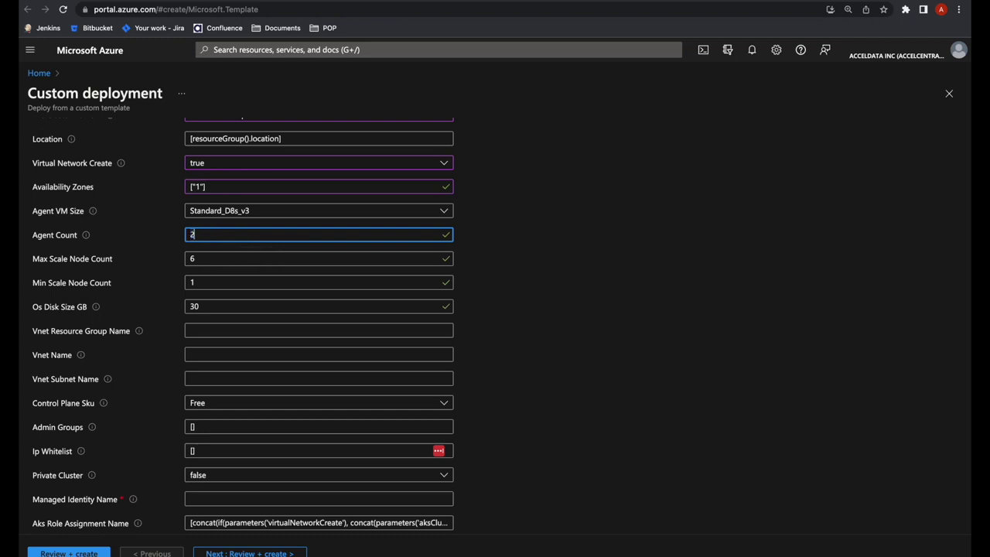
pyautogui.click(215, 258)
pyautogui.click(214, 281)
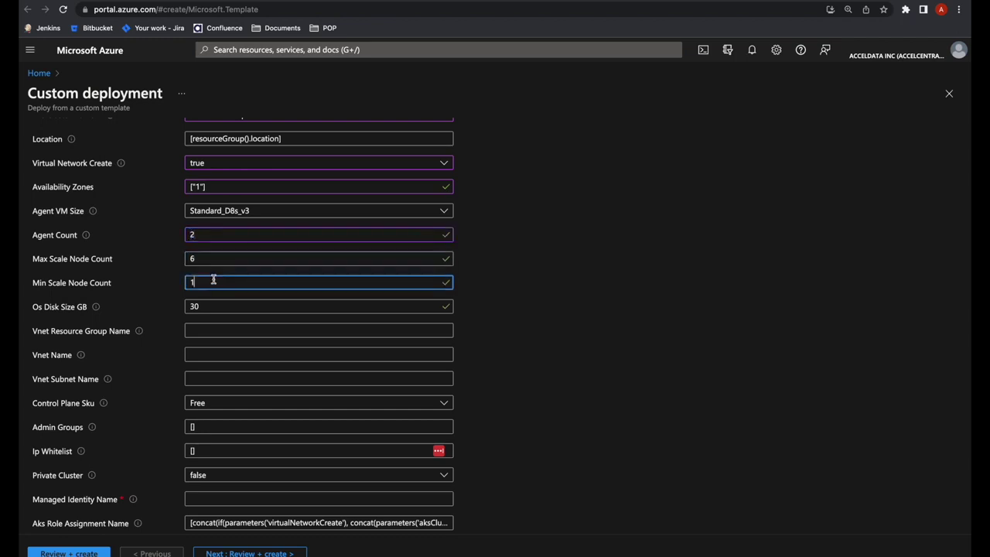
pyautogui.click(209, 235)
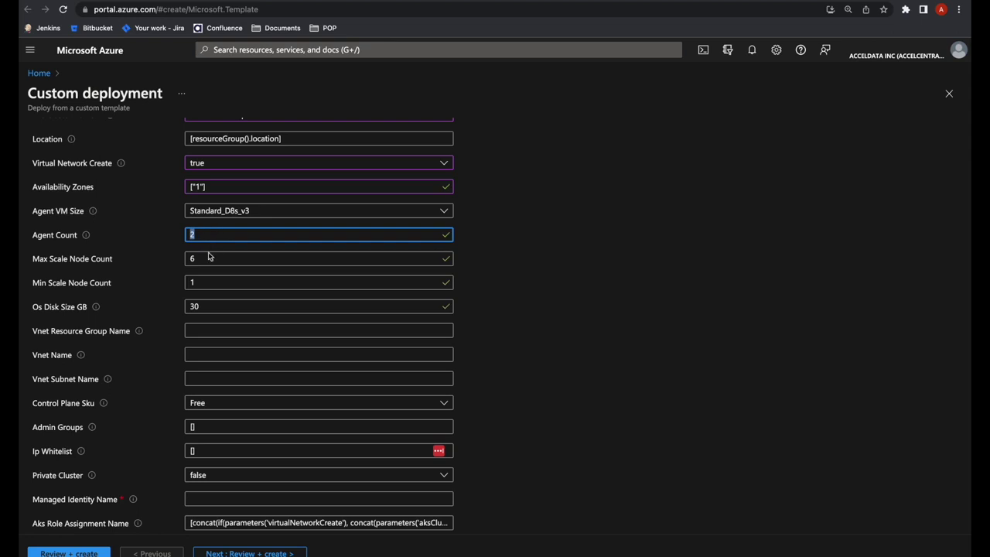
# Try an Os Disk Size of 50 GB and restore it to 30 GB.
pyautogui.scroll(-1, 226, 325)
pyautogui.click(211, 292)
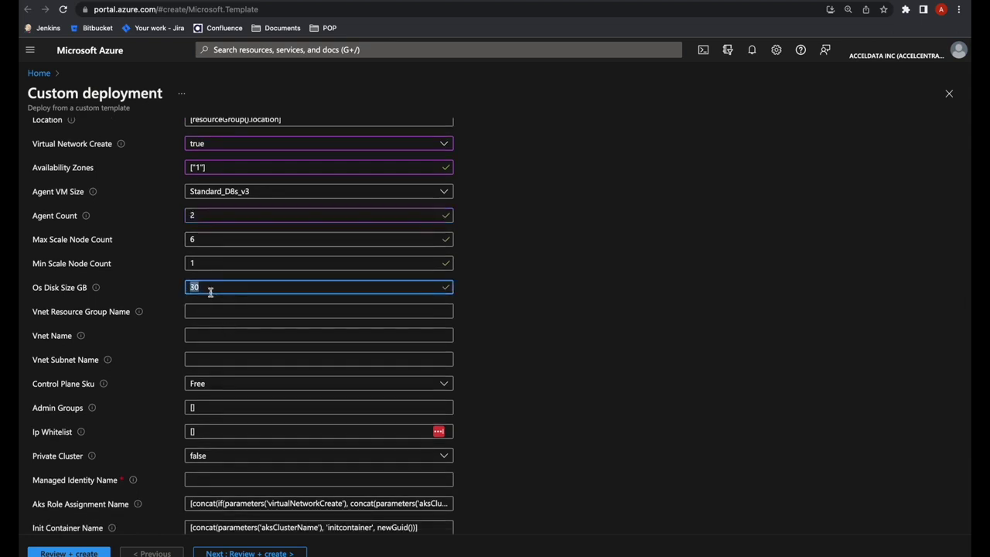
pyautogui.write('50')
pyautogui.write('30')
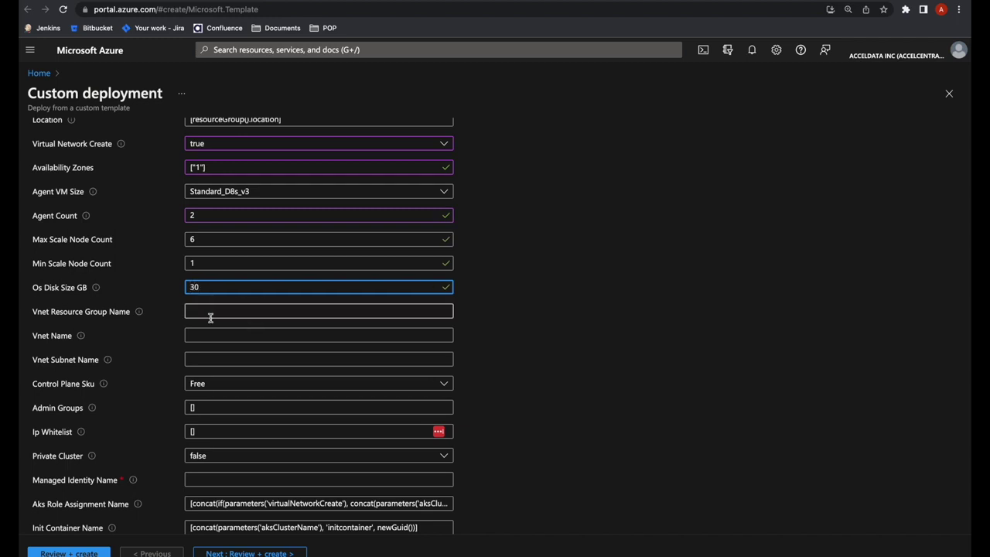
# Review the Vnet resource group, Vnet name and Vnet subnet fields against the Virtual Network Create setting.
pyautogui.scroll(-1, 212, 332)
pyautogui.scroll(-3, 212, 335)
pyautogui.click(198, 238)
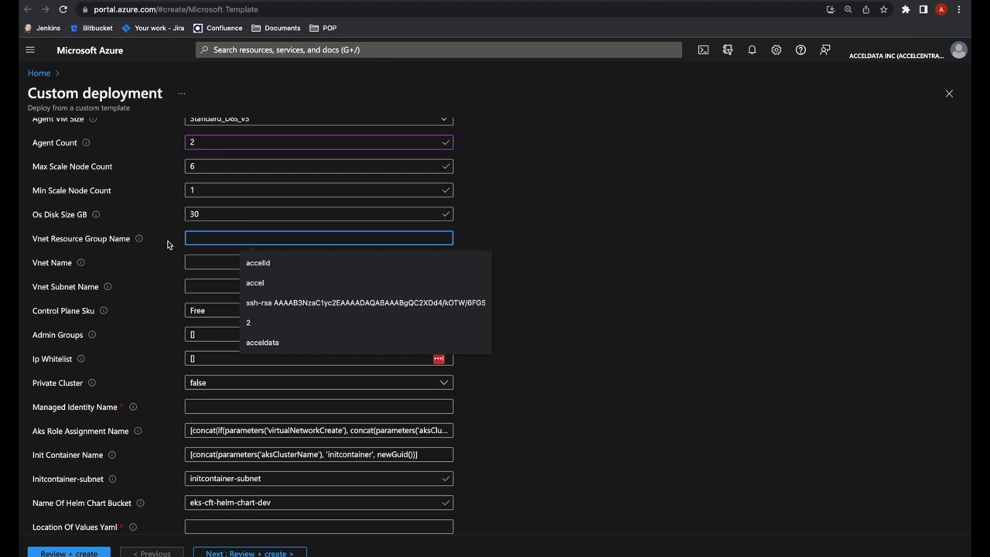
pyautogui.scroll(3, 167, 243)
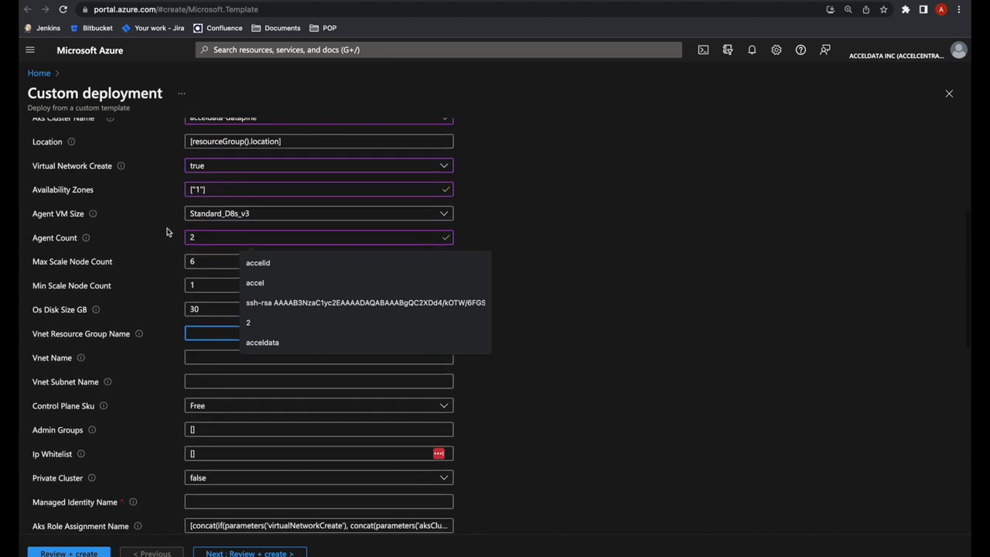
pyautogui.click(54, 172)
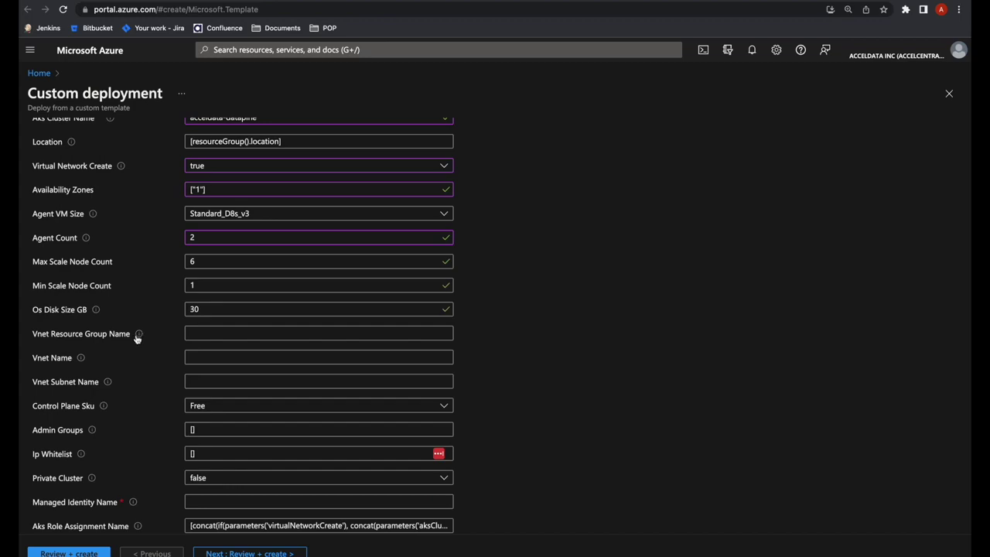
pyautogui.moveTo(137, 338)
pyautogui.scroll(-2, 137, 338)
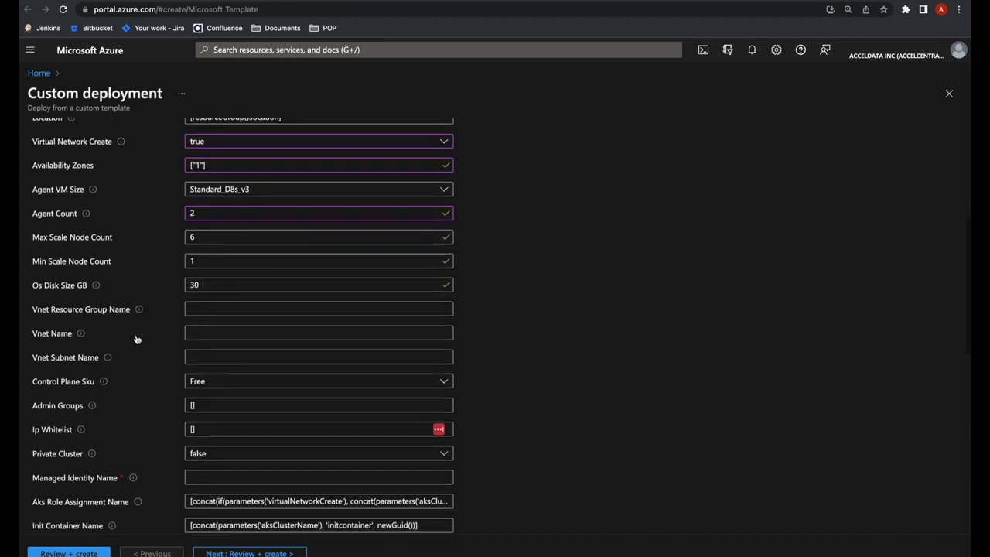
pyautogui.scroll(-2, 136, 339)
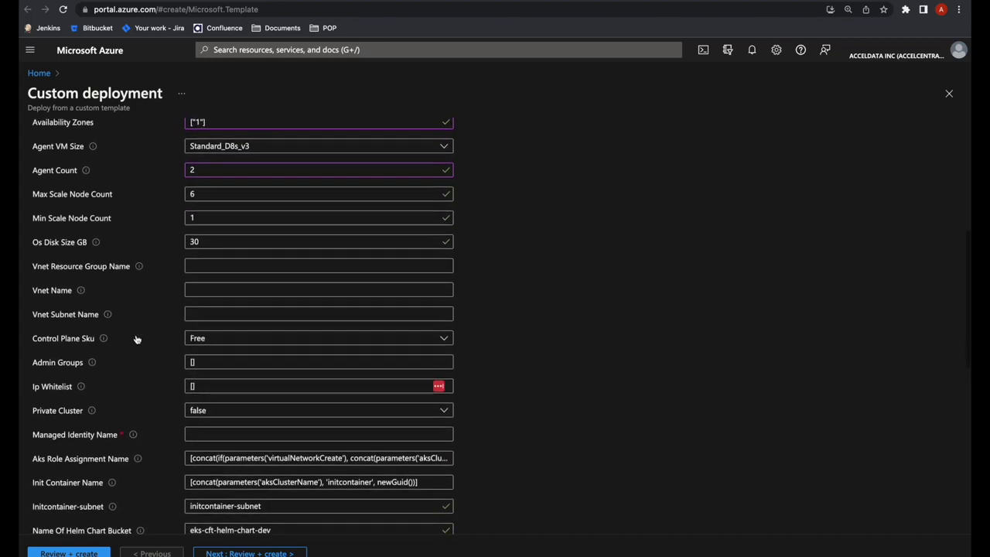
# Set the Control Plane Sku to Paid and keep Private Cluster at false.
pyautogui.click(202, 328)
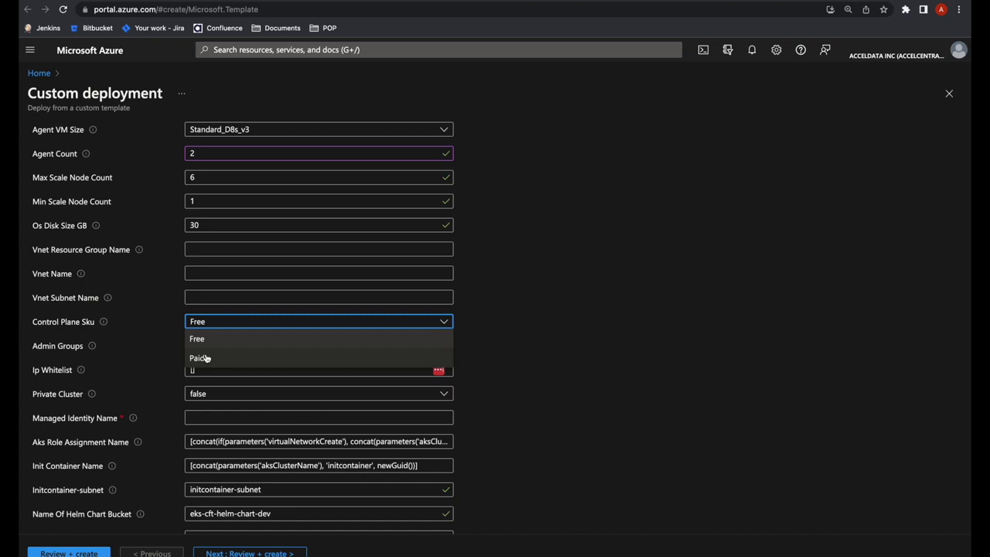
pyautogui.click(200, 358)
pyautogui.scroll(-1, 120, 377)
pyautogui.click(220, 325)
pyautogui.click(221, 348)
pyautogui.scroll(3, 208, 402)
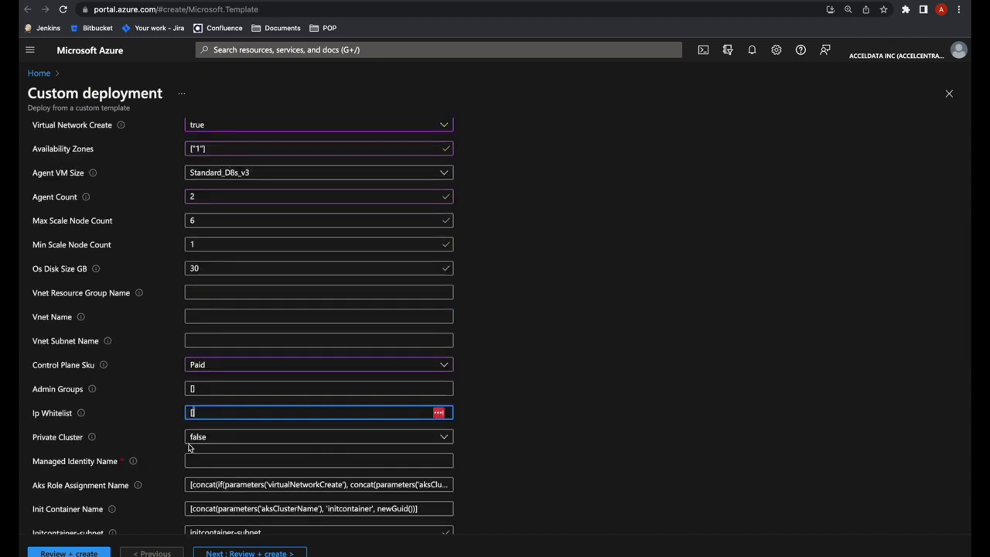
pyautogui.click(199, 444)
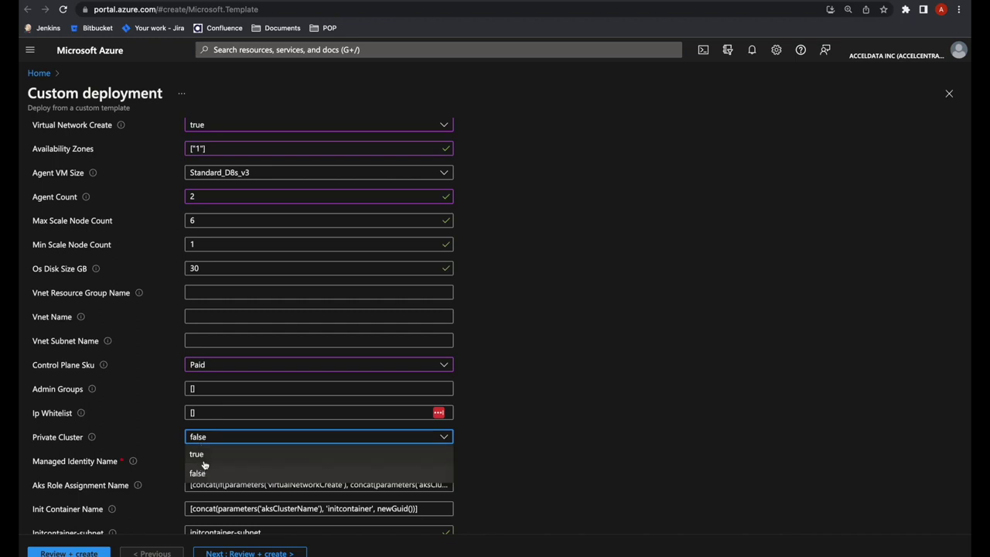
pyautogui.click(202, 473)
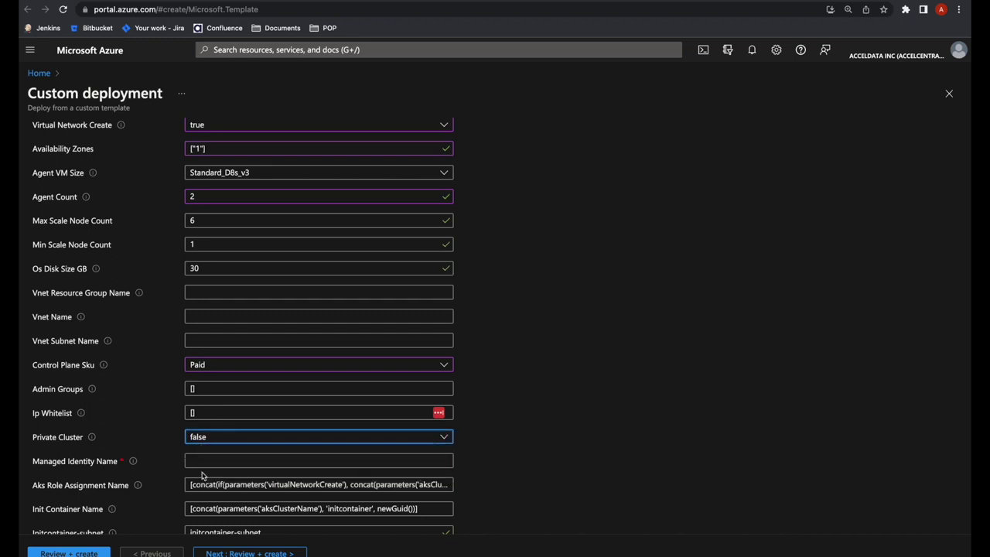
# Enter acceldatarole as the Managed Identity Name.
pyautogui.scroll(-3, 202, 476)
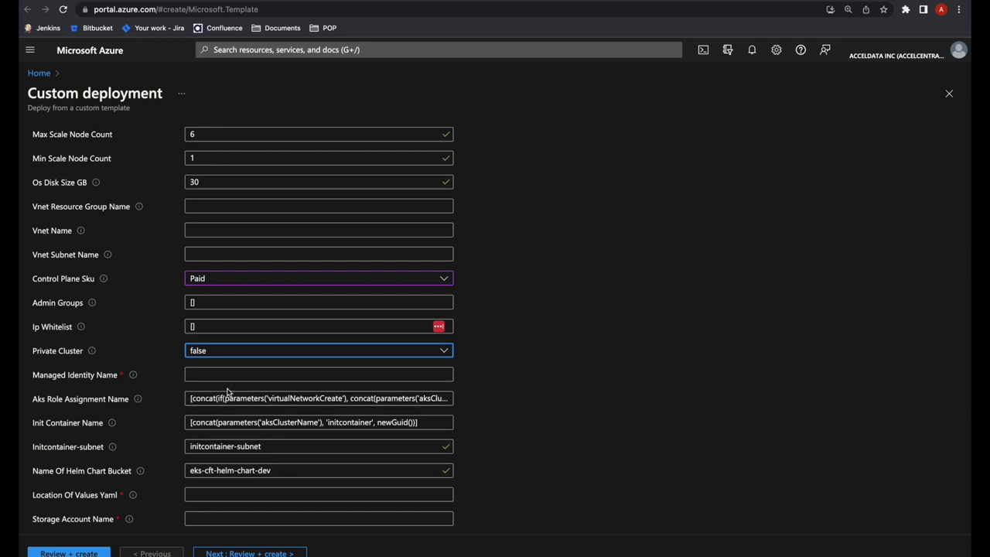
pyautogui.click(227, 377)
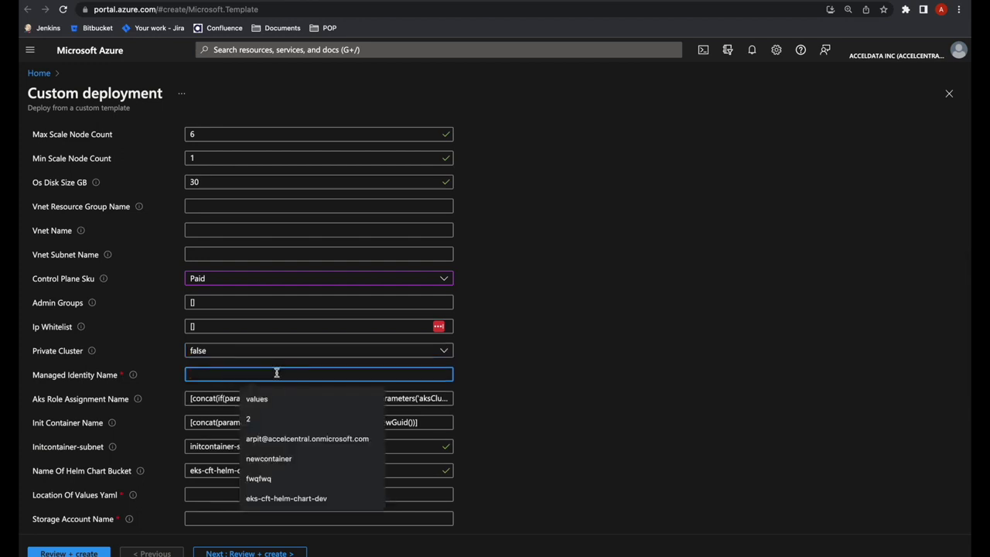
pyautogui.write('acceldatarole')
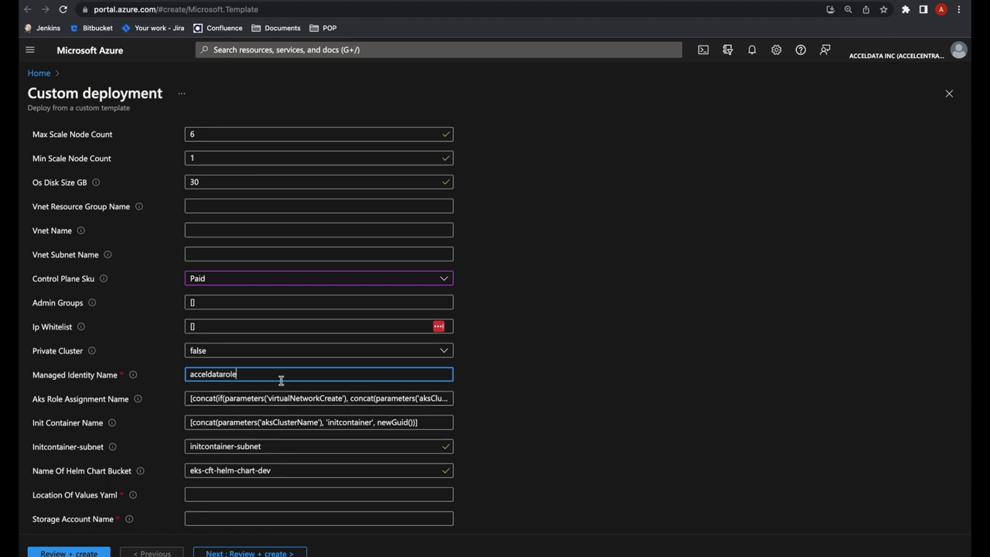
# Try removing the dev suffix from the helm chart bucket name and undo the deletion.
pyautogui.scroll(-2, 280, 380)
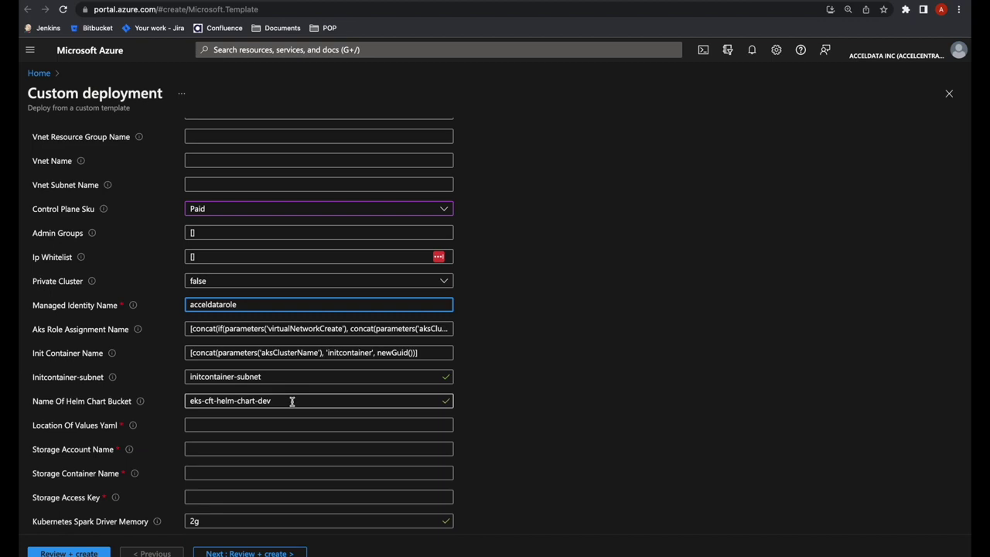
pyautogui.scroll(-1, 290, 401)
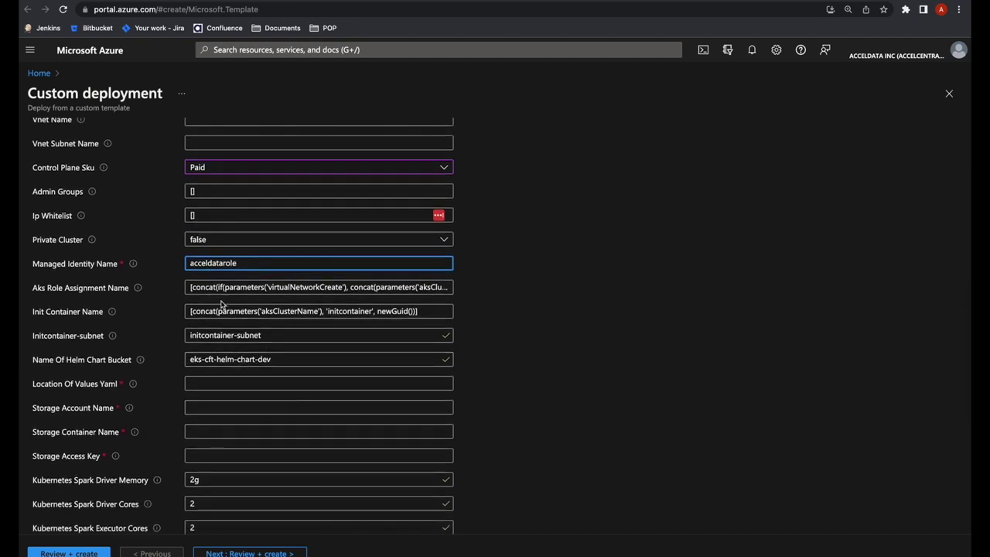
pyautogui.click(294, 359)
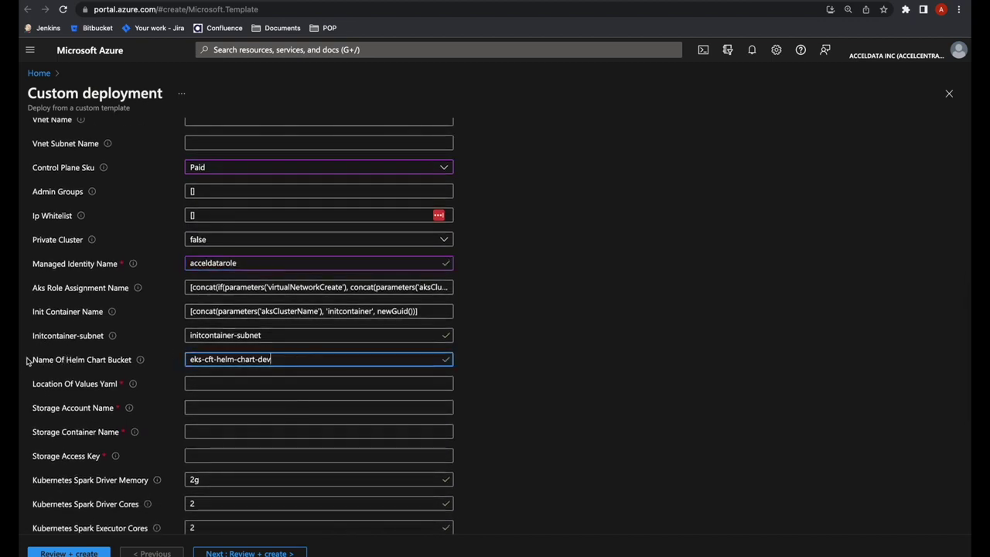
pyautogui.tripleClick(289, 360)
pyautogui.moveTo(271, 359); pyautogui.dragTo(254, 361)
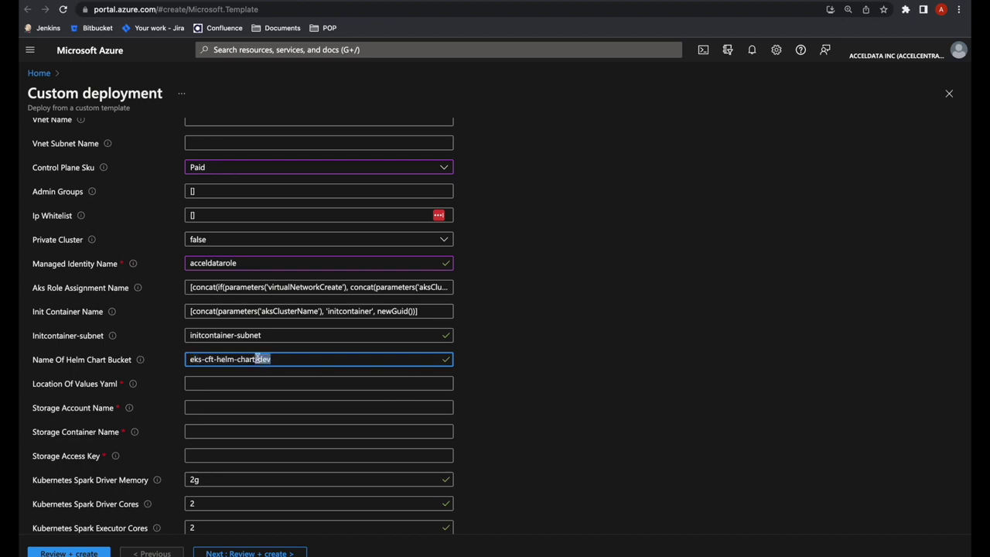
pyautogui.press('BackSpace')
pyautogui.hotkey('ctrl', 'z')
# Start on the Location Of Values Yaml field and open the Azure portal home page in a new browser tab.
pyautogui.click(266, 382)
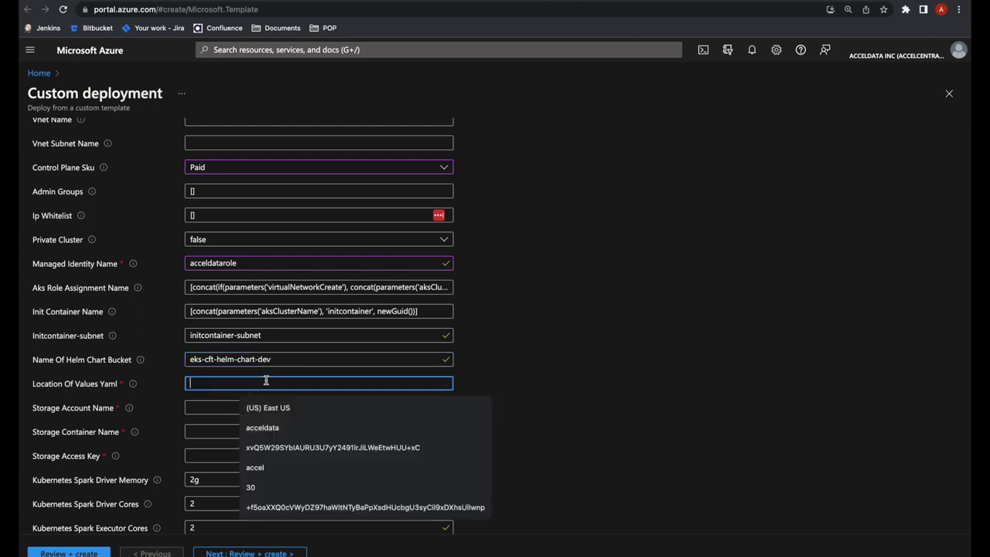
pyautogui.hotkey('ctrl', 't')
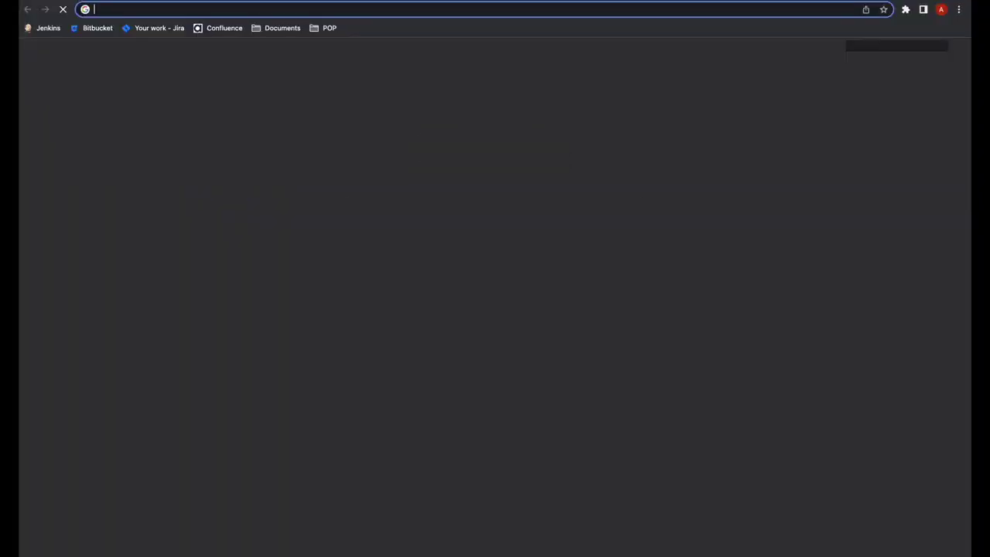
pyautogui.write('por')
pyautogui.press('Return')
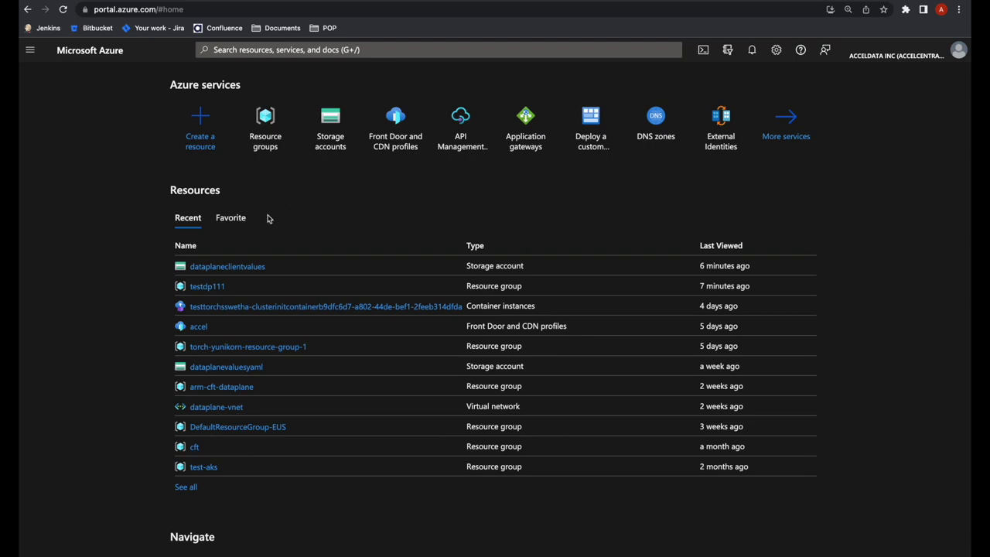
# Open the newcontainer blob container of the dataplaneclientvalues storage account in the testdp111 resource group.
pyautogui.click(202, 286)
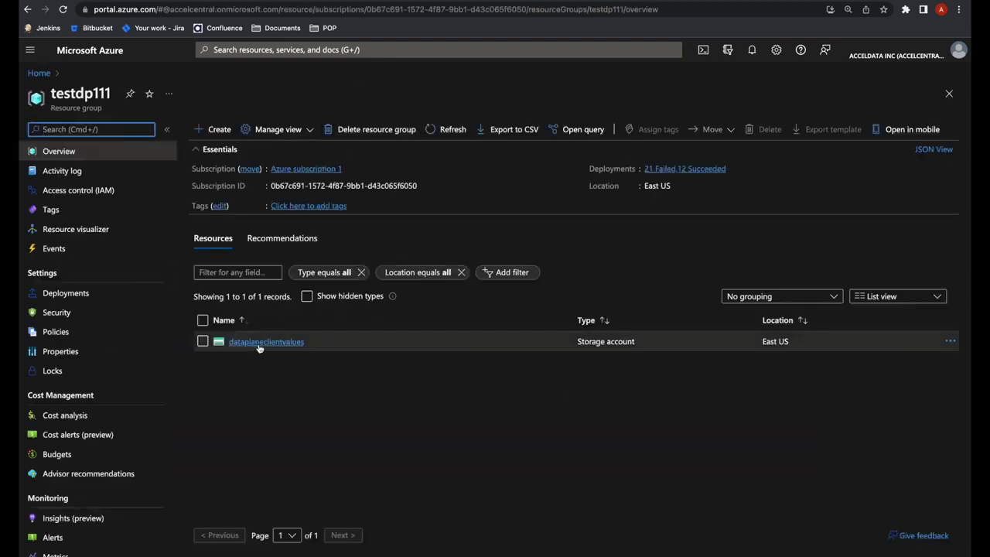
pyautogui.click(259, 343)
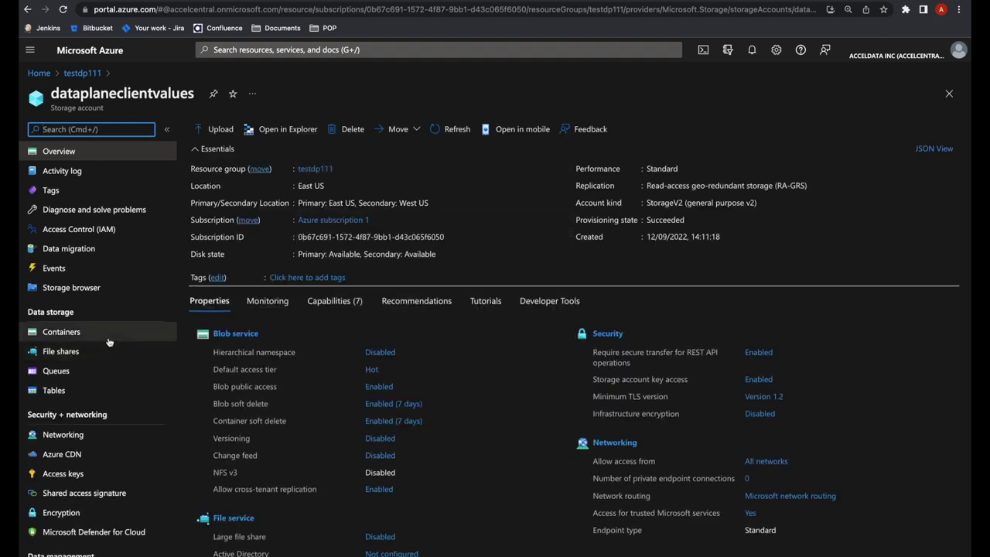
pyautogui.click(109, 339)
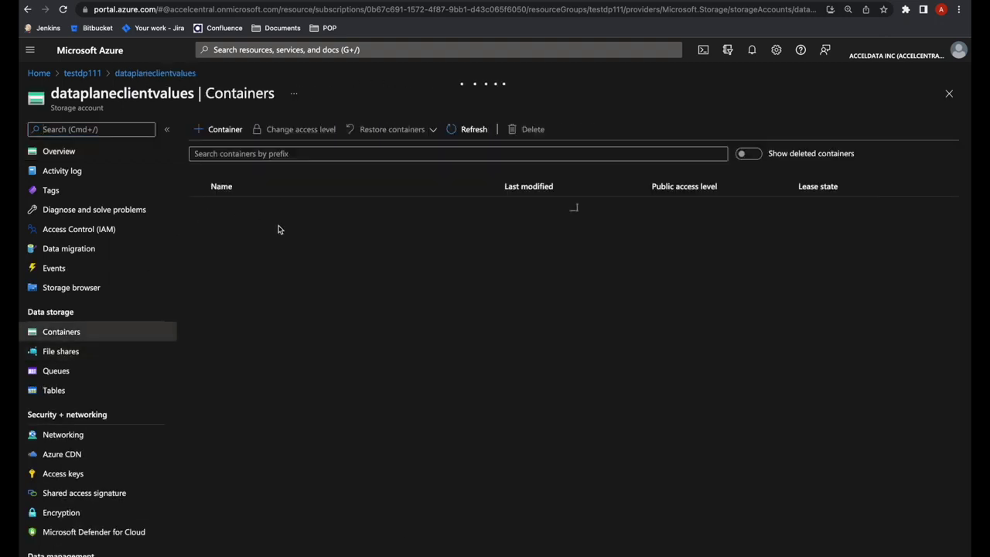
pyautogui.click(232, 229)
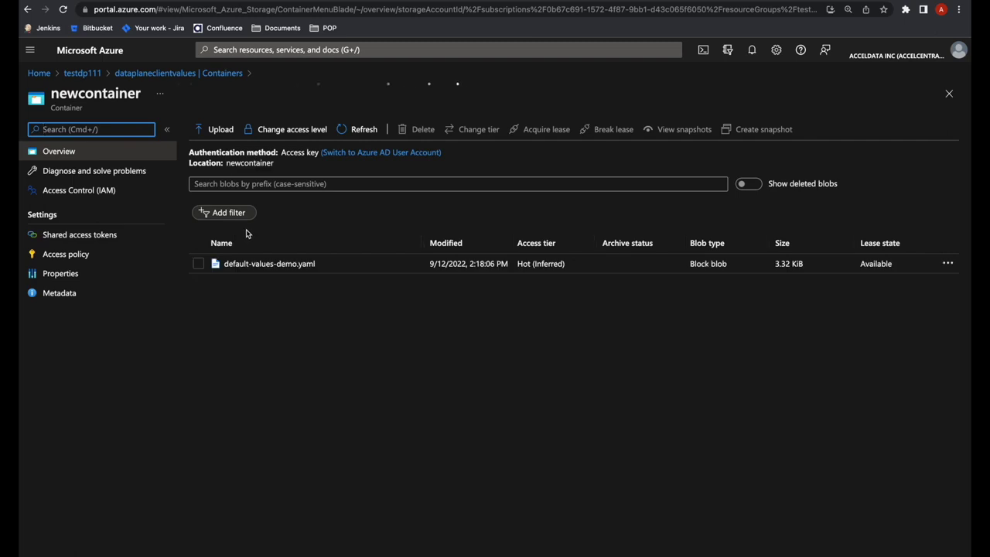
# Copy the blob name default-values-demo.yaml into the custom deployment's Location Of Values Yaml field.
pyautogui.moveTo(214, 267); pyautogui.dragTo(320, 276)
pyautogui.press('super+c')
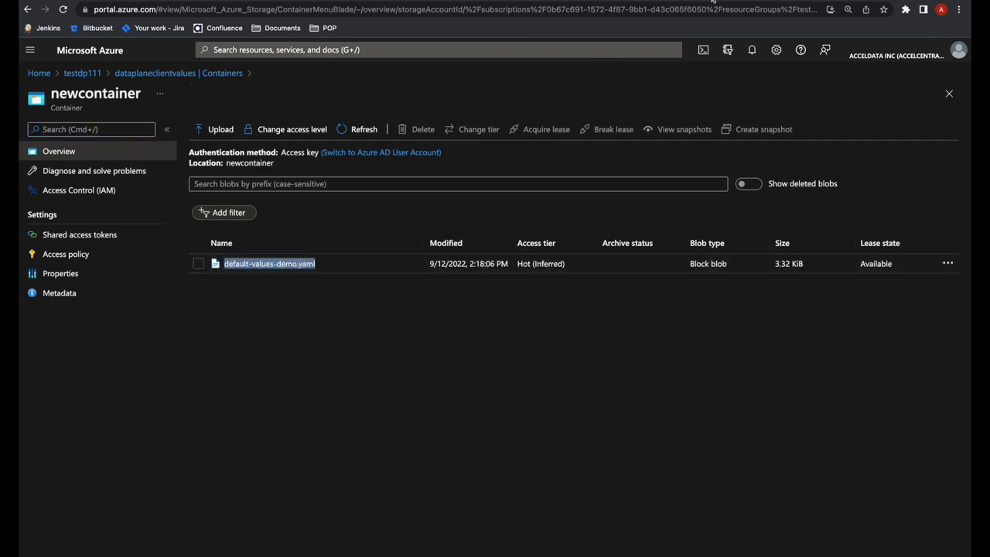
pyautogui.click(775, 2)
pyautogui.press('super+v')
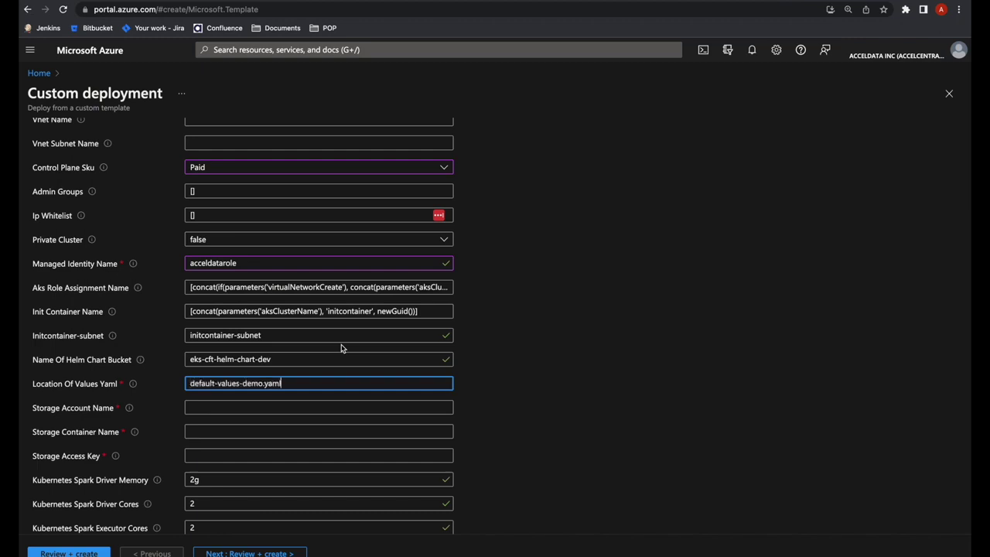
# Fill in the Storage Account Name with dataplaneclientvalues, copied from the storage account's page.
pyautogui.scroll(-1, 292, 425)
pyautogui.click(284, 367)
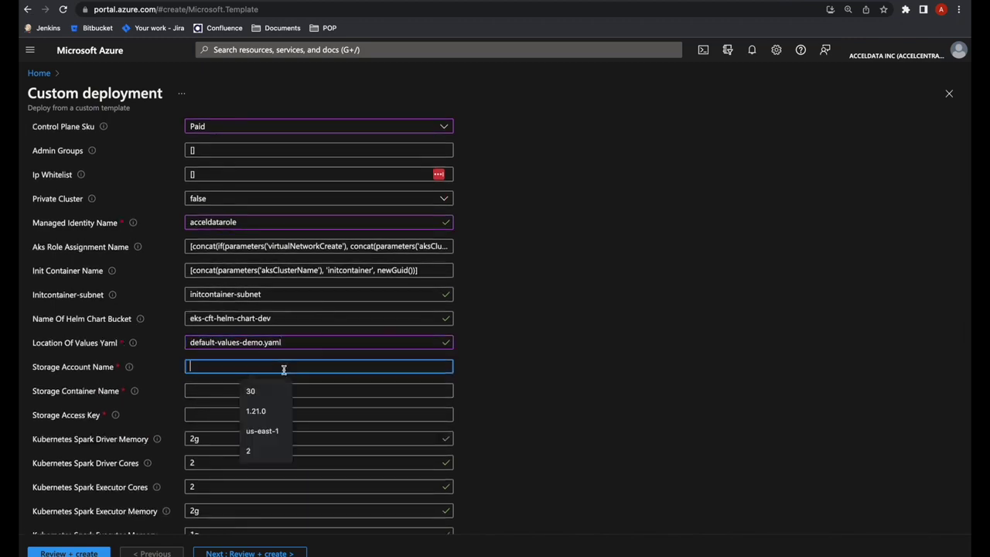
pyautogui.click(860, 4)
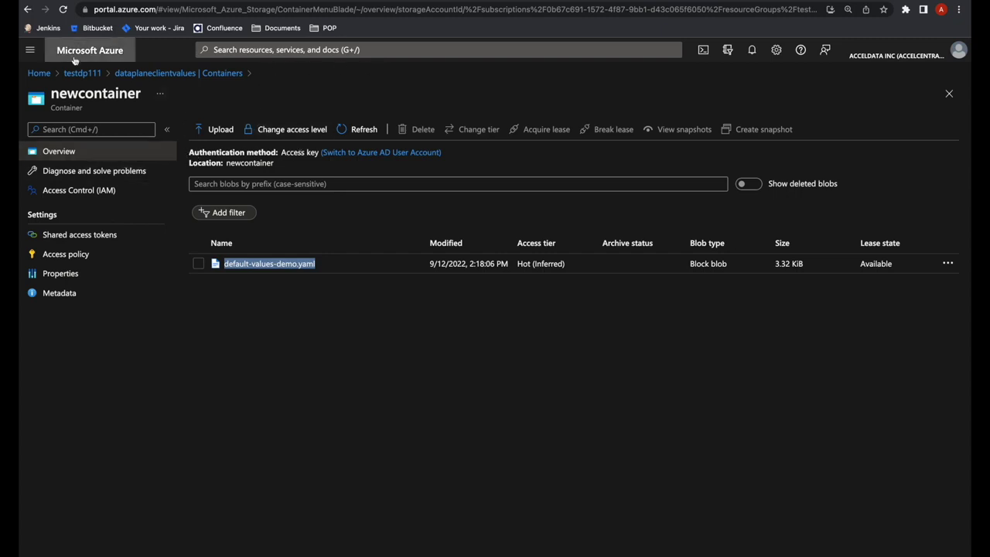
pyautogui.click(27, 9)
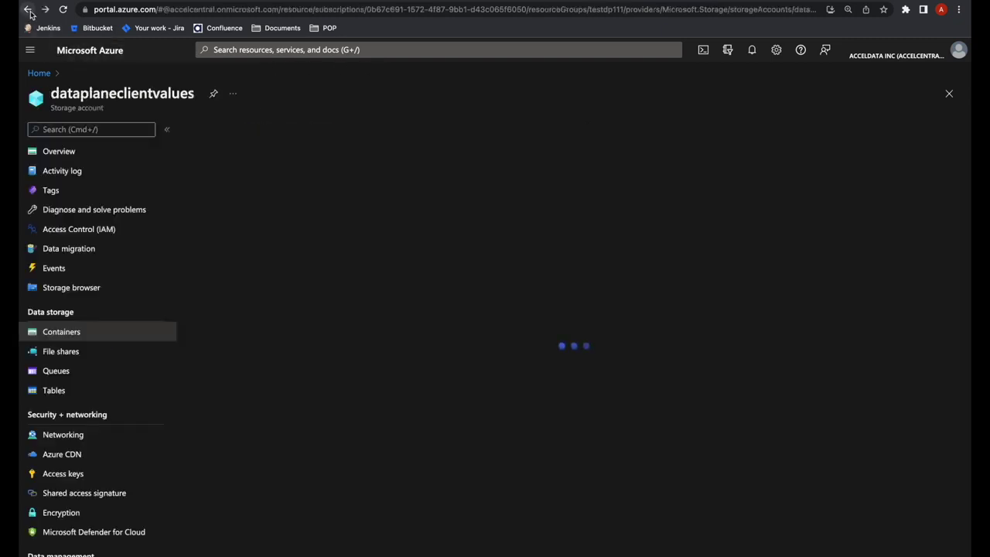
pyautogui.doubleClick(70, 94)
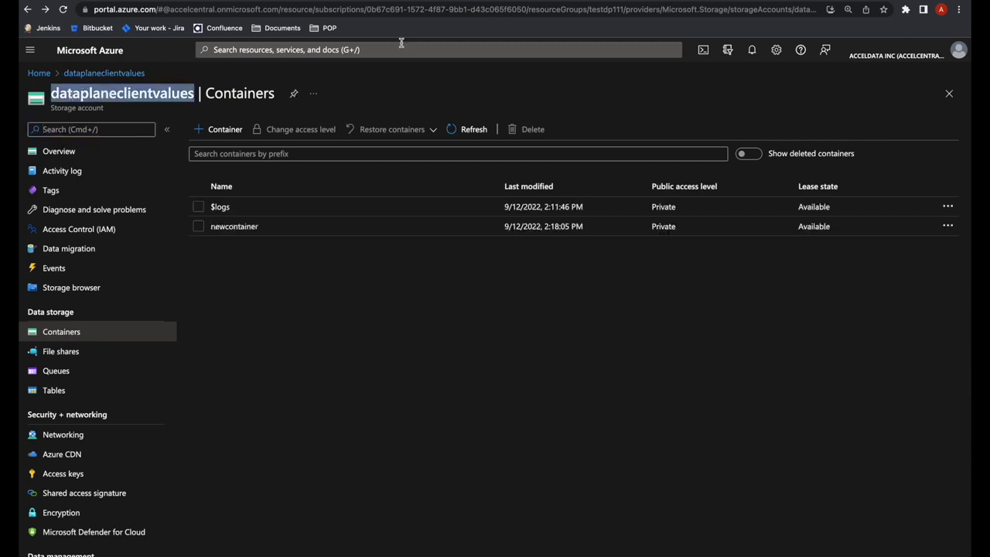
pyautogui.press('super+c')
pyautogui.hotkey('ctrl', 'Tab')
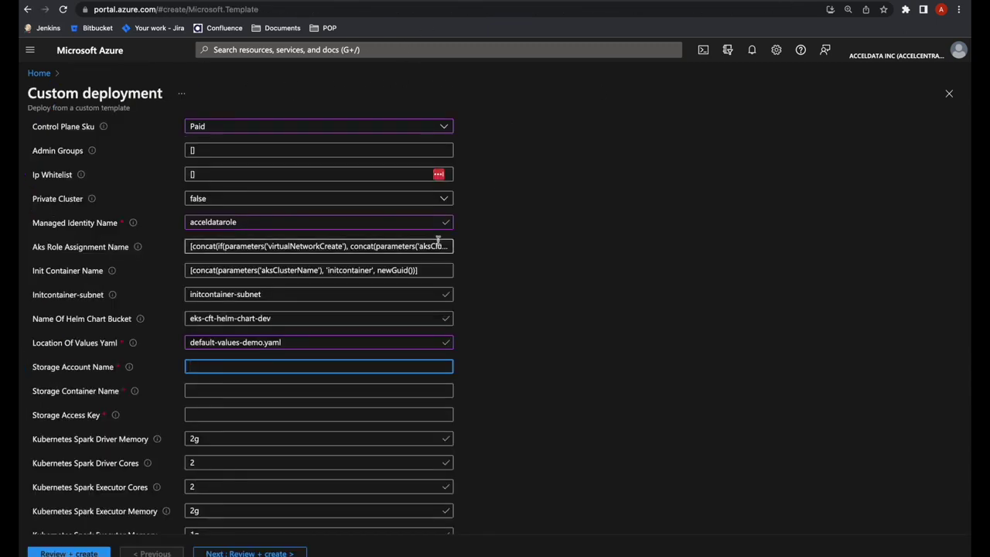
pyautogui.press('super+v')
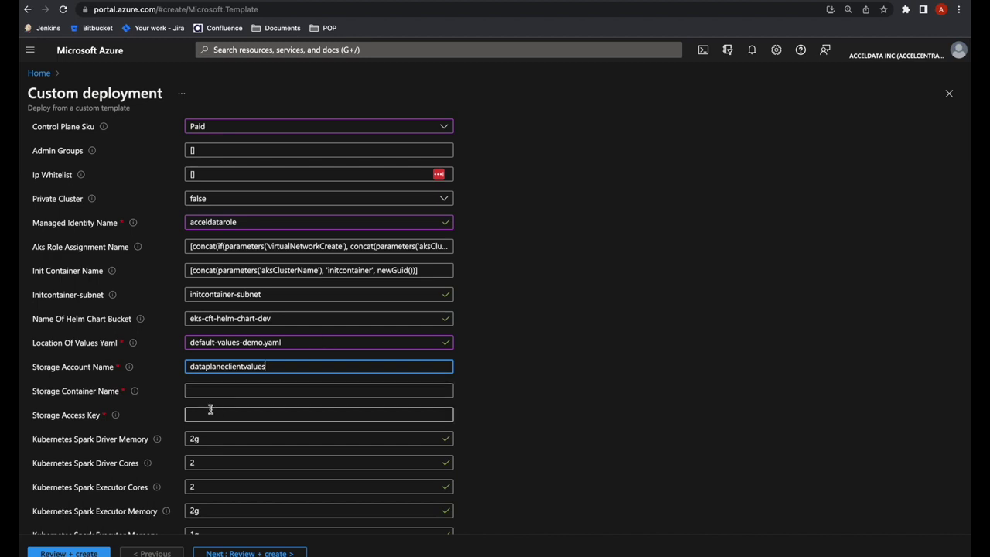
# Fill in the Storage Container Name with newcontainer, copied from the storage account's container list.
pyautogui.click(206, 391)
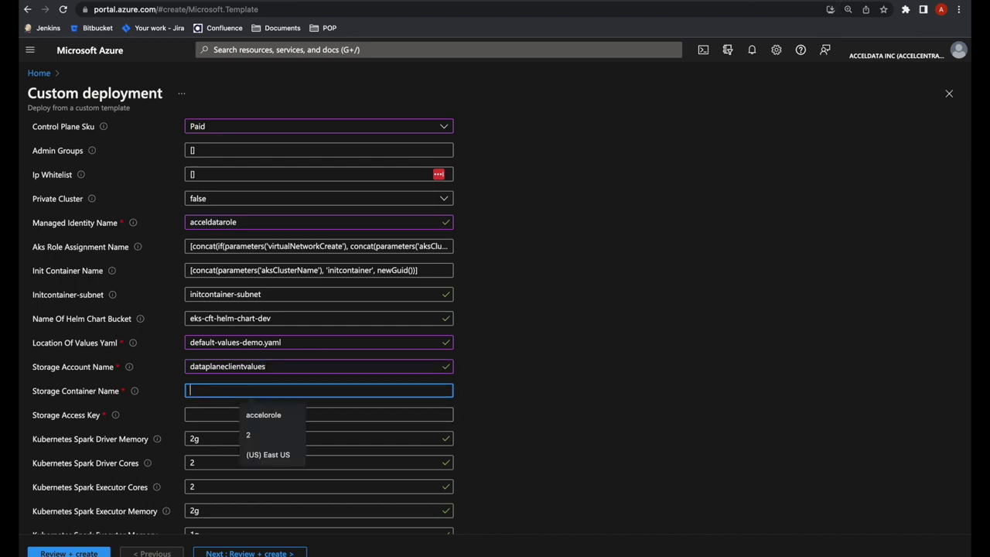
pyautogui.hotkey('ctrl', 'Tab')
pyautogui.moveTo(290, 230); pyautogui.dragTo(211, 229)
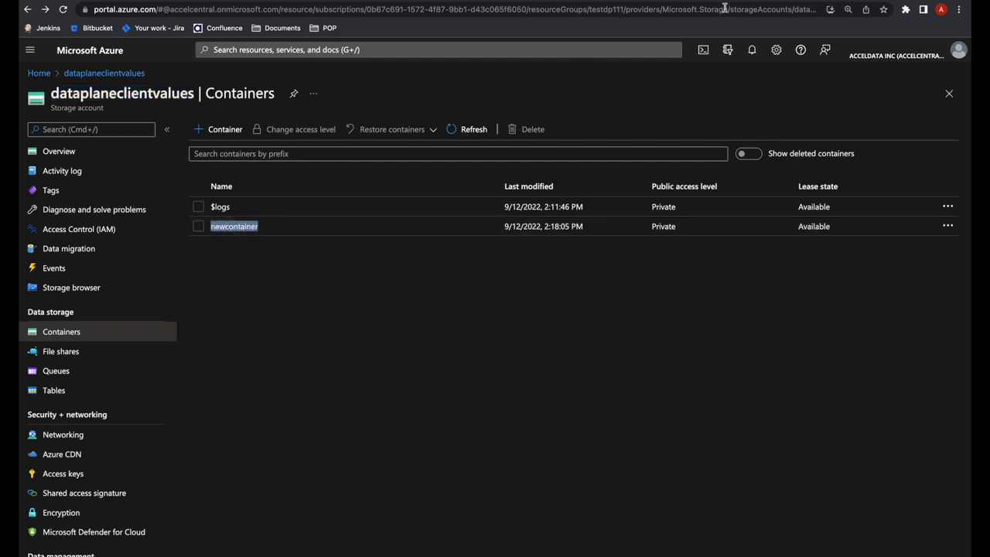
pyautogui.click(788, 1)
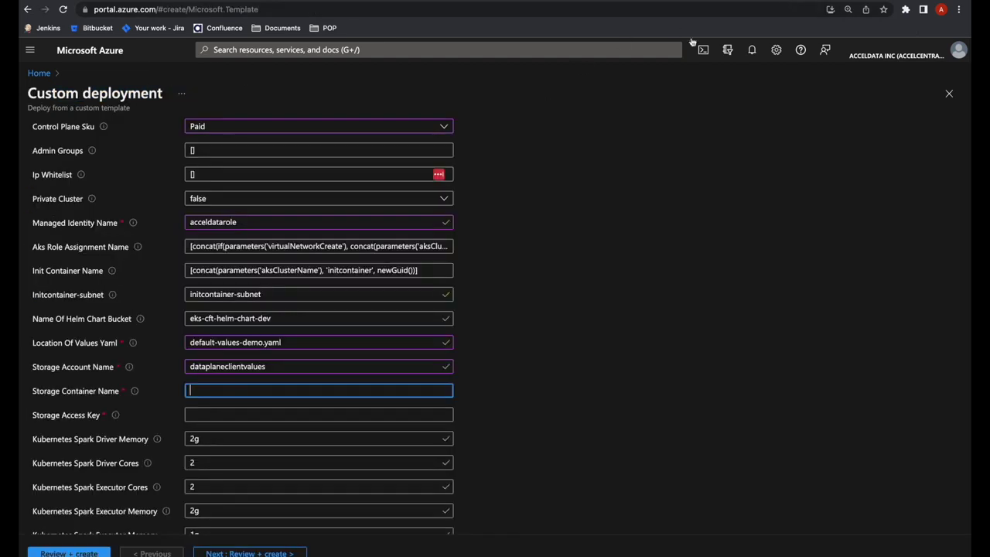
pyautogui.hotkey('ctrl', 'v')
# Reveal and copy key1 from the storage account's access keys and paste it into the Storage Access Key field.
pyautogui.click(257, 410)
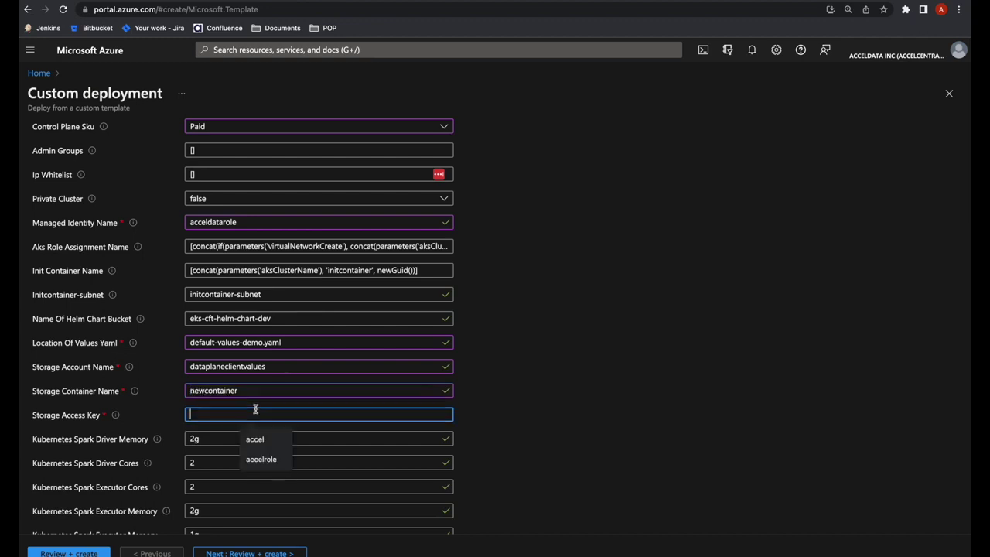
pyautogui.click(851, 1)
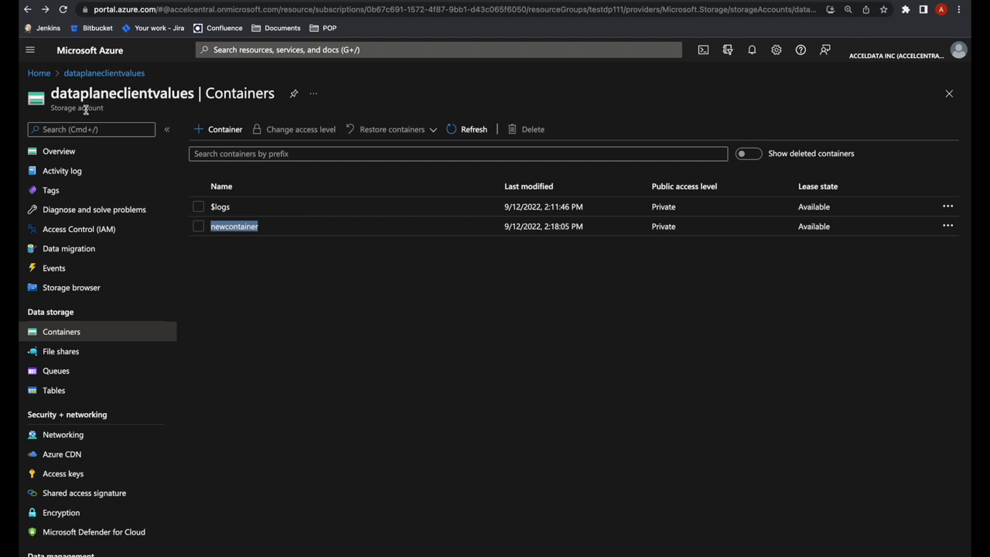
pyautogui.scroll(-3, 92, 309)
pyautogui.click(84, 351)
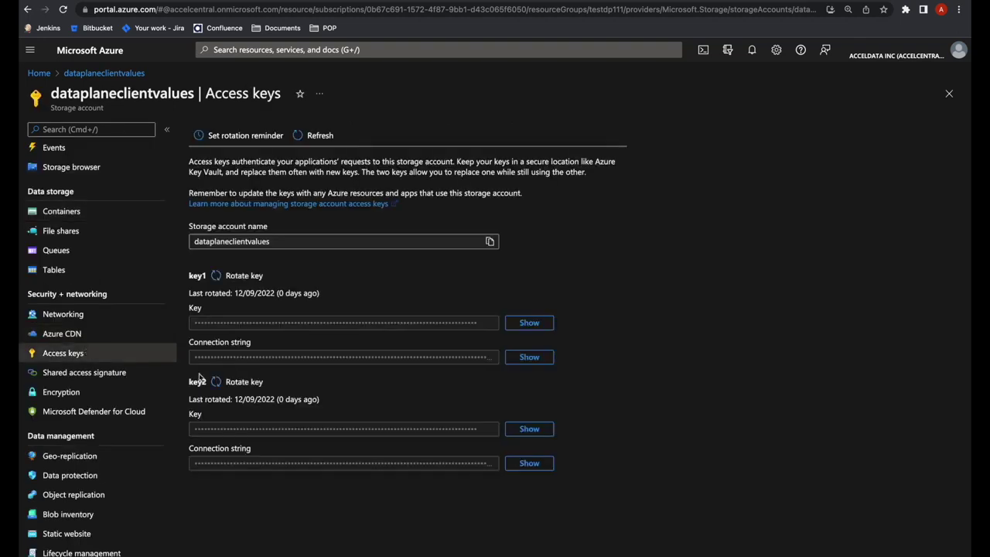
pyautogui.click(530, 323)
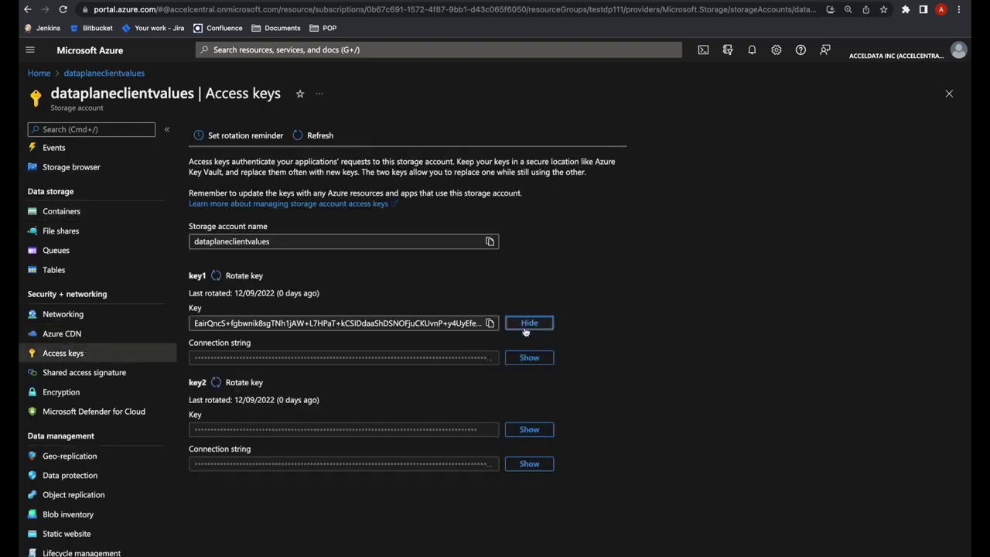
pyautogui.click(490, 323)
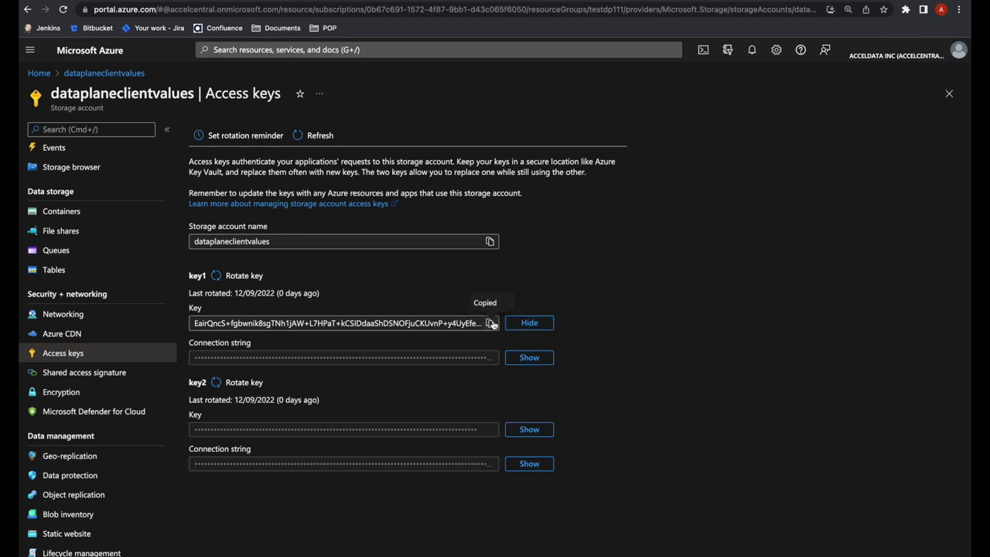
pyautogui.click(777, 2)
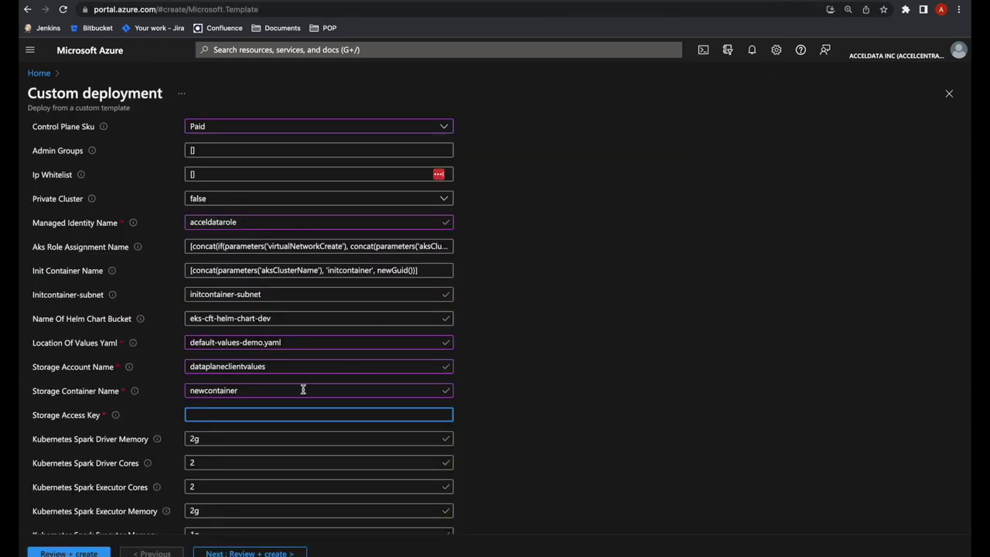
pyautogui.hotkey('ctrl', 'v')
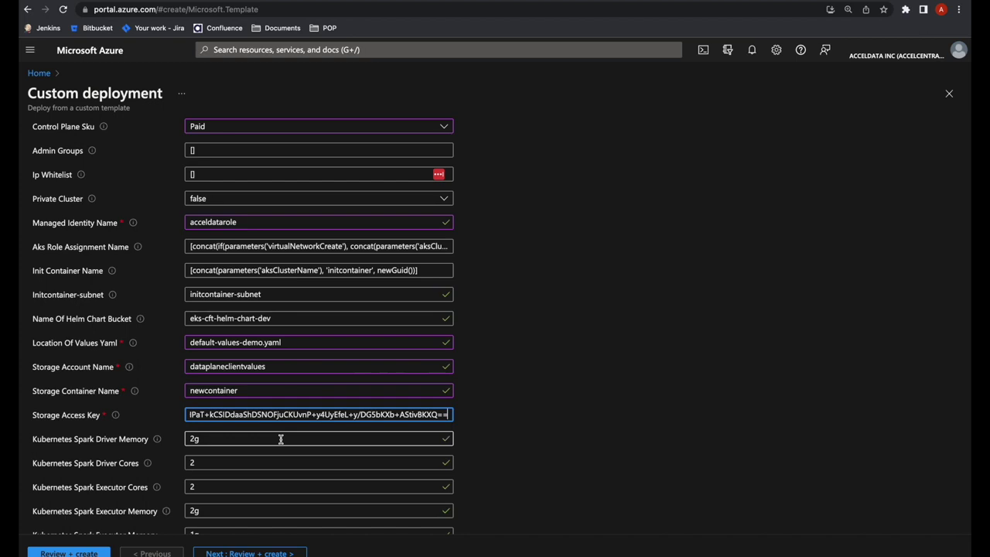
# Keep the default Kubernetes Spark and scheduling values, validate the custom deployment and create it.
pyautogui.click(280, 438)
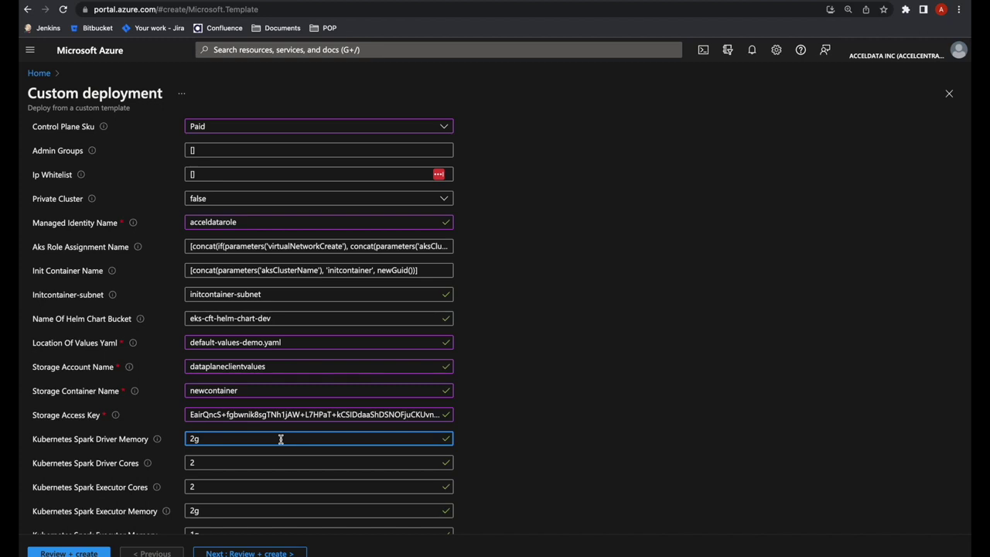
pyautogui.scroll(-5, 280, 439)
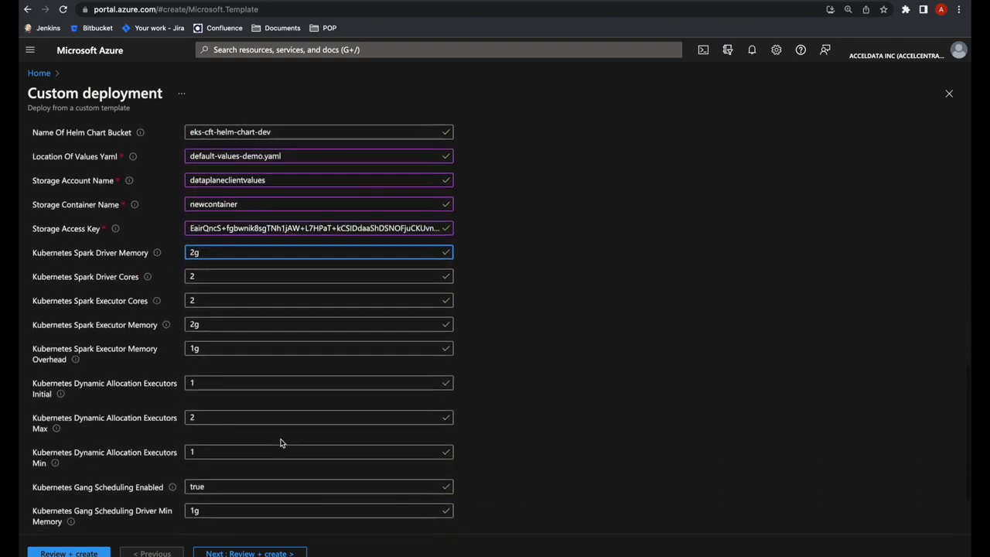
pyautogui.scroll(-2, 280, 442)
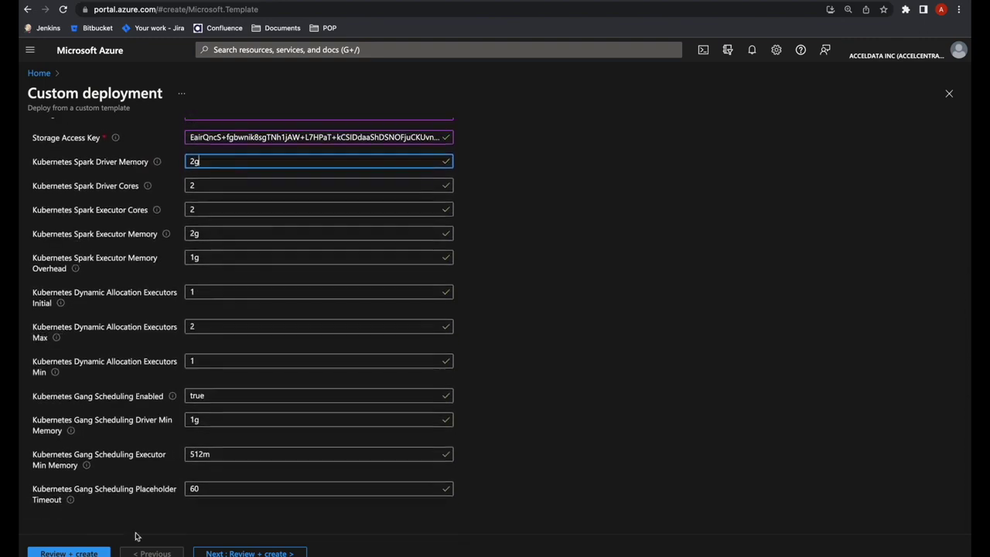
pyautogui.click(244, 552)
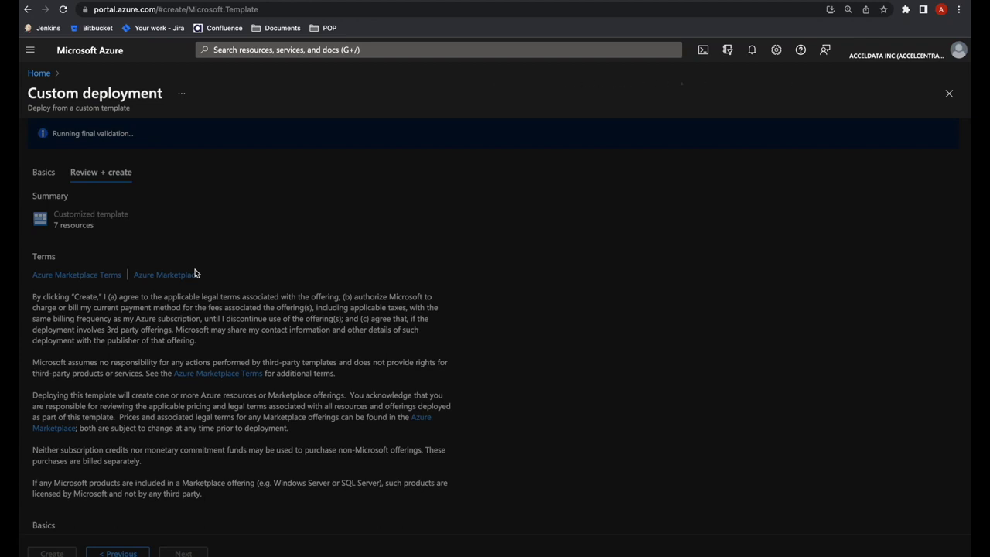
pyautogui.scroll(-3, 127, 359)
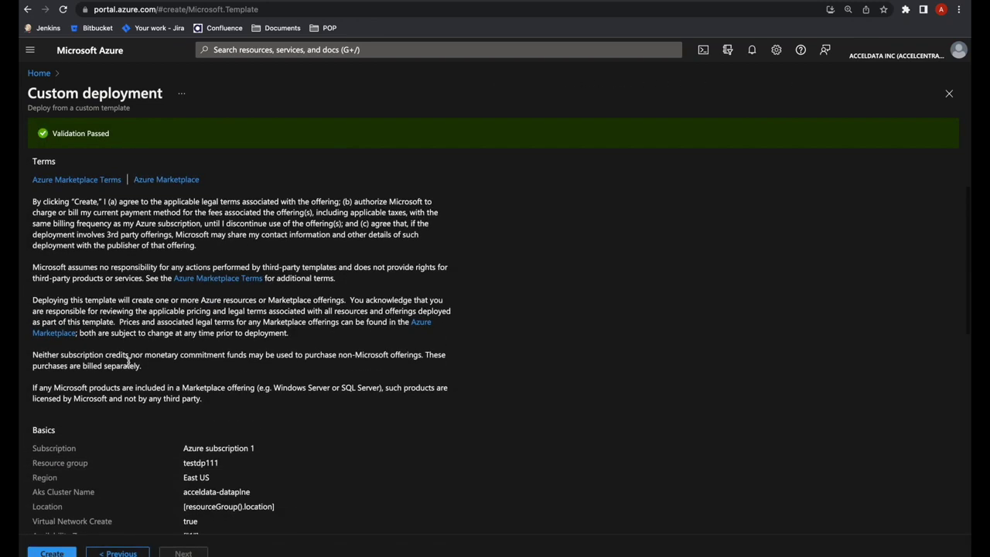
pyautogui.click(52, 552)
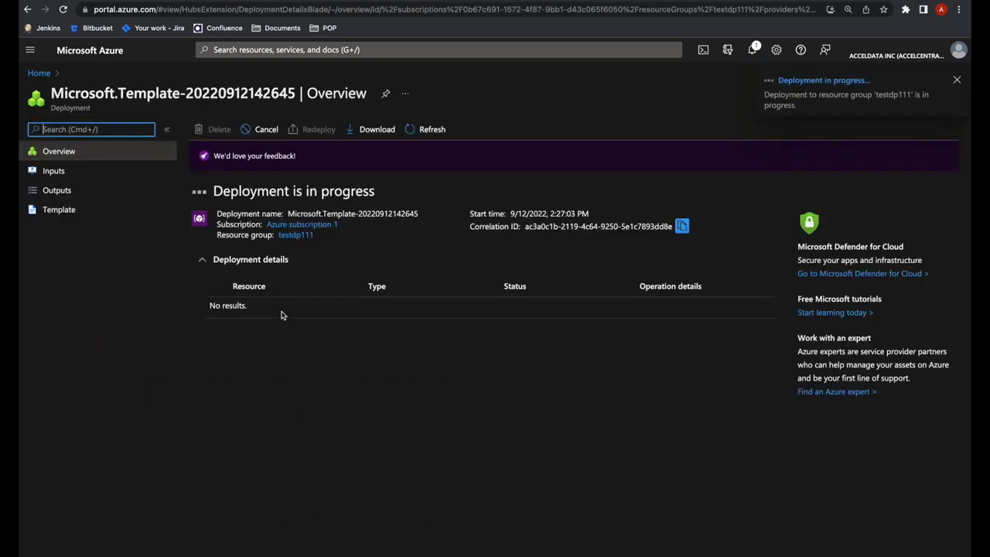
# Refresh the deployment status, go to its resource group and open the init container instance's list of containers.
pyautogui.click(425, 129)
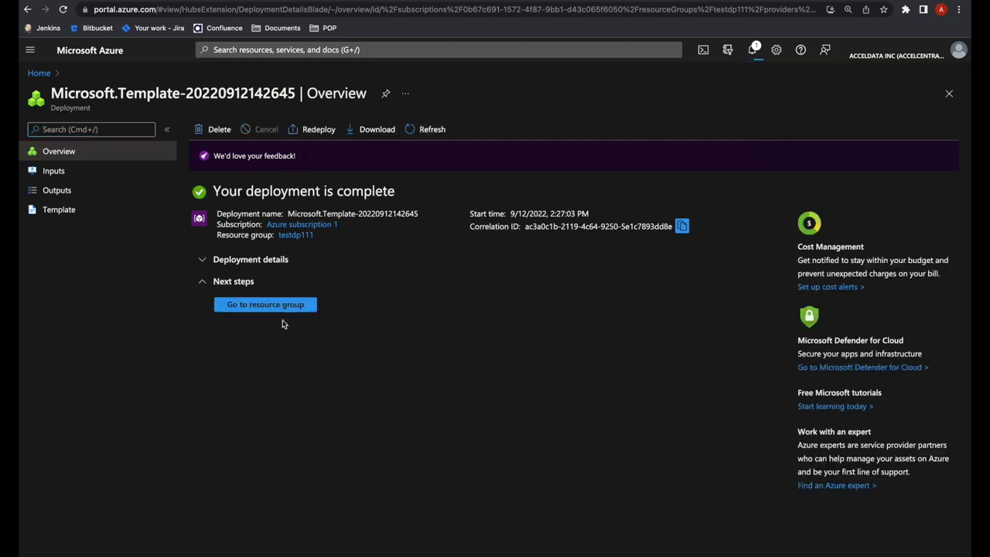
pyautogui.click(249, 307)
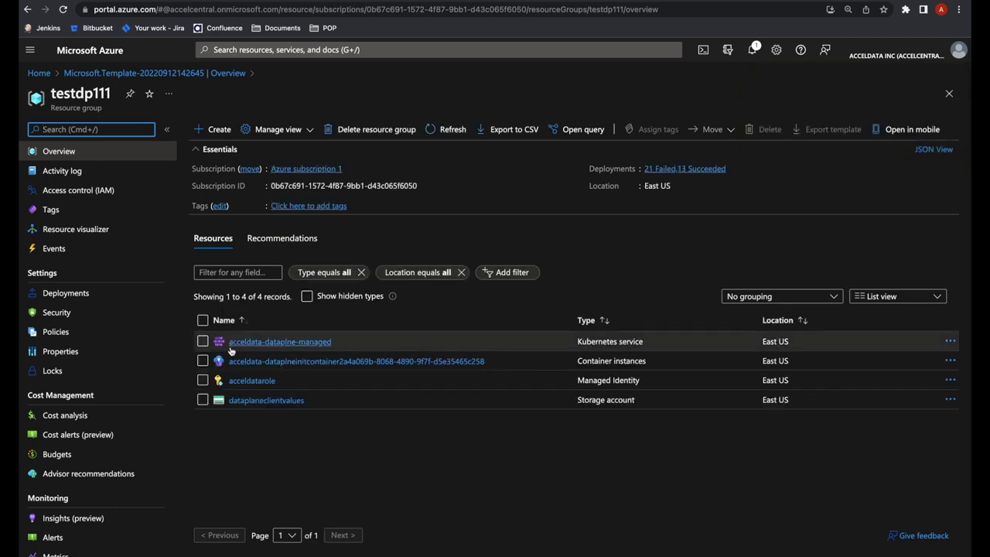
pyautogui.click(329, 363)
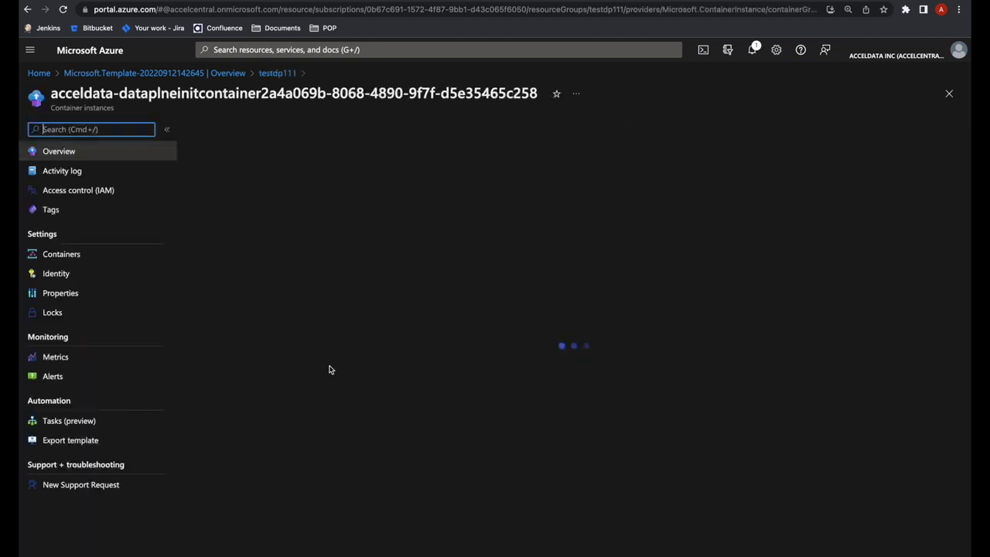
pyautogui.click(158, 255)
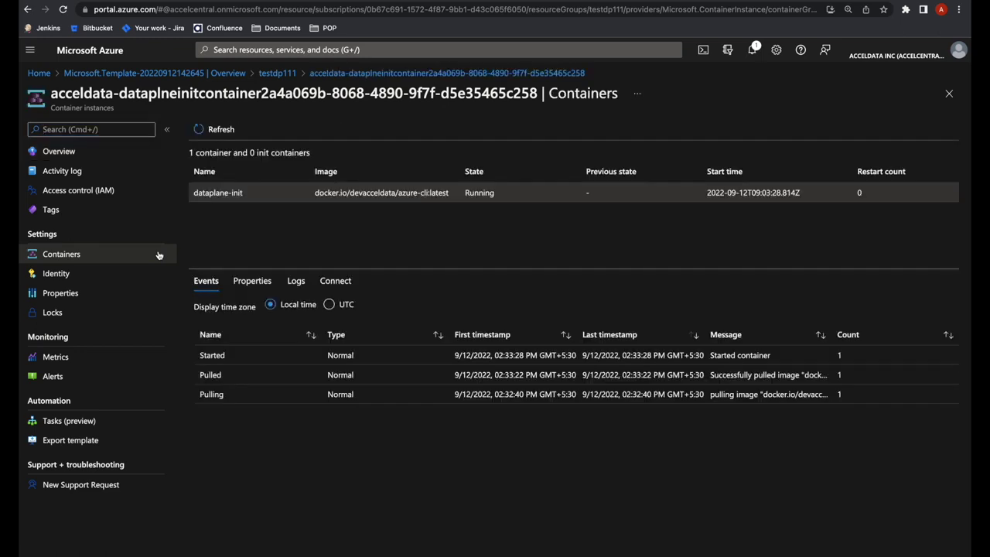
# Examine the logs of the dataplane-init container from start to end.
pyautogui.click(297, 282)
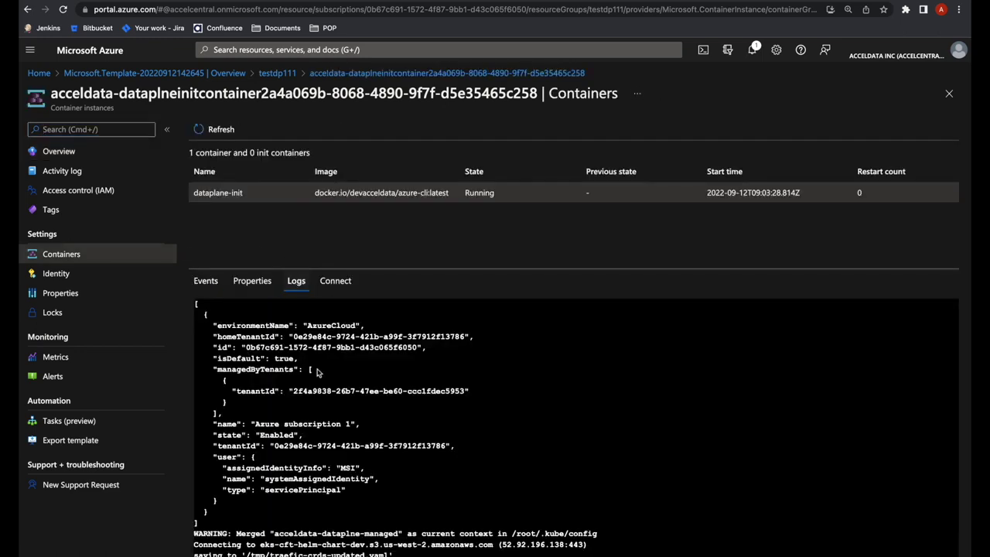
pyautogui.scroll(-15, 322, 422)
pyautogui.scroll(-10, 322, 422)
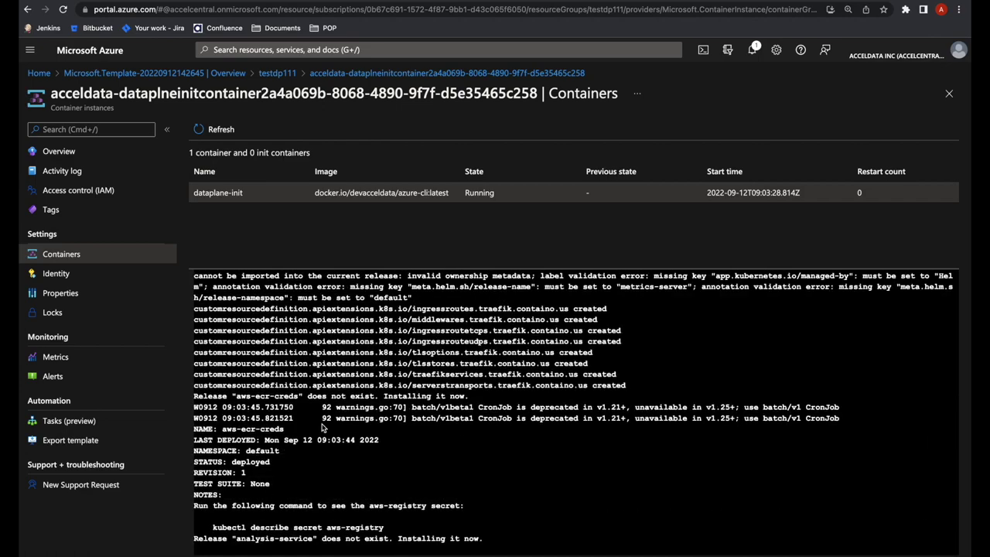
pyautogui.scroll(20, 323, 427)
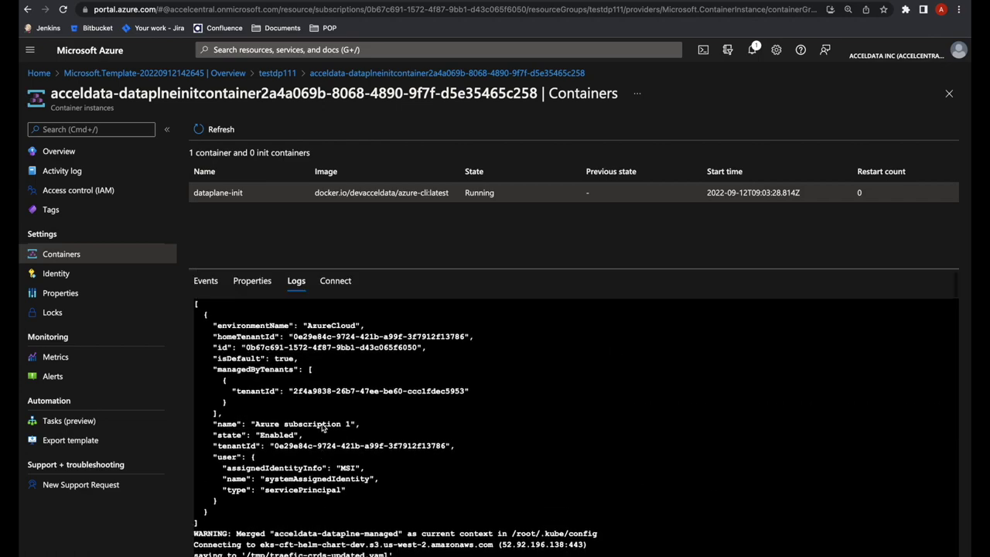
# Refresh the dataplane-init container and review its reloaded logs through to the latest deployment entries.
pyautogui.click(328, 283)
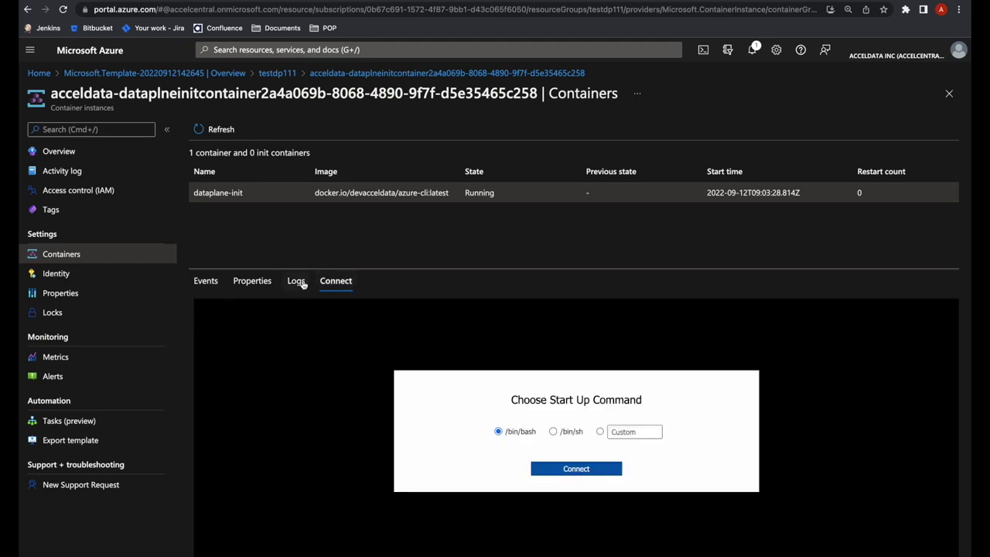
pyautogui.click(296, 283)
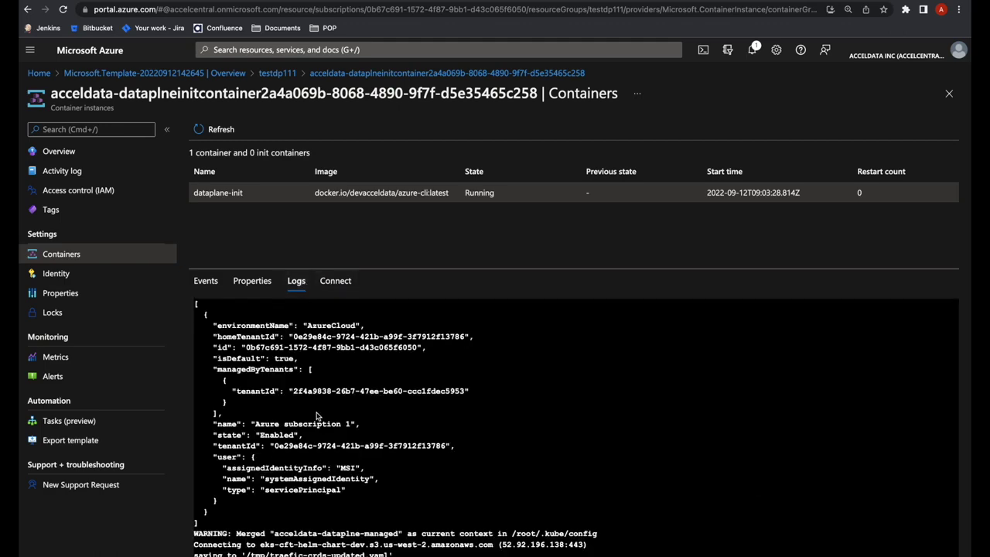
pyautogui.scroll(-20, 316, 416)
pyautogui.scroll(-20, 317, 416)
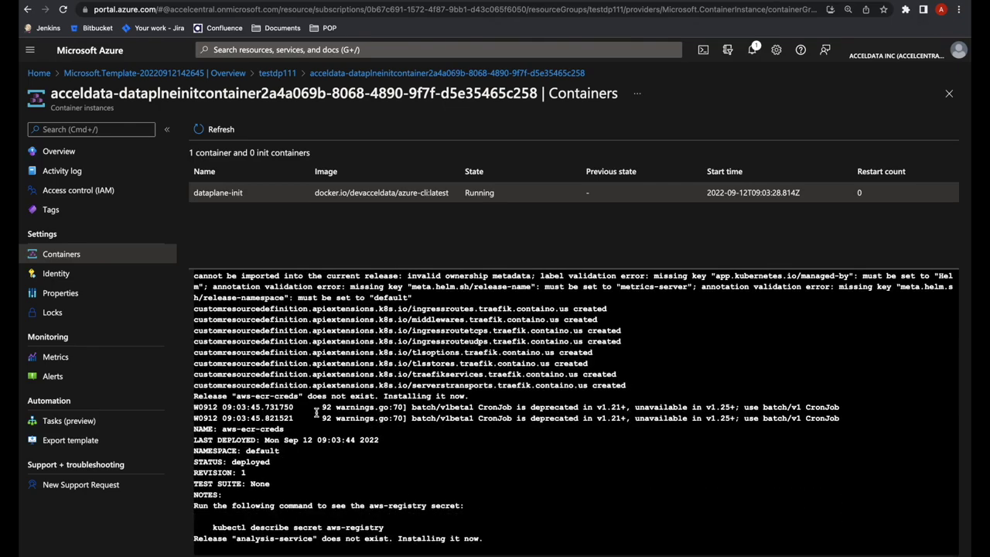
pyautogui.scroll(10, 317, 416)
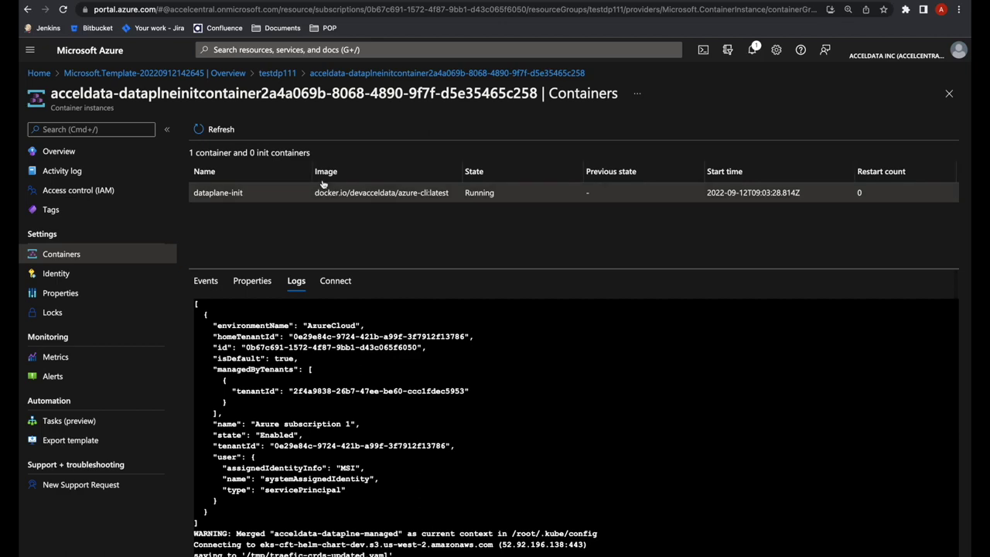
pyautogui.click(222, 136)
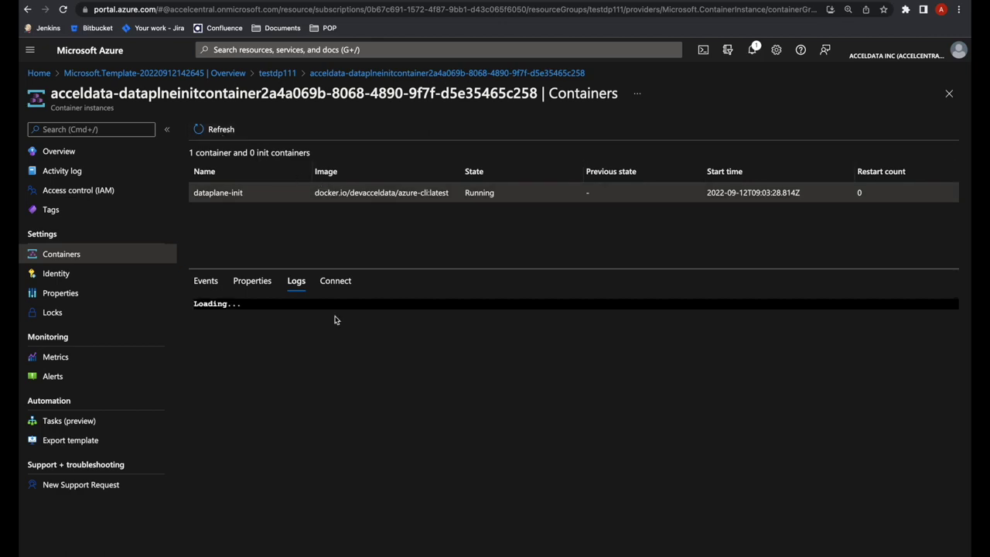
pyautogui.scroll(-5, 340, 489)
pyautogui.scroll(-10, 410, 455)
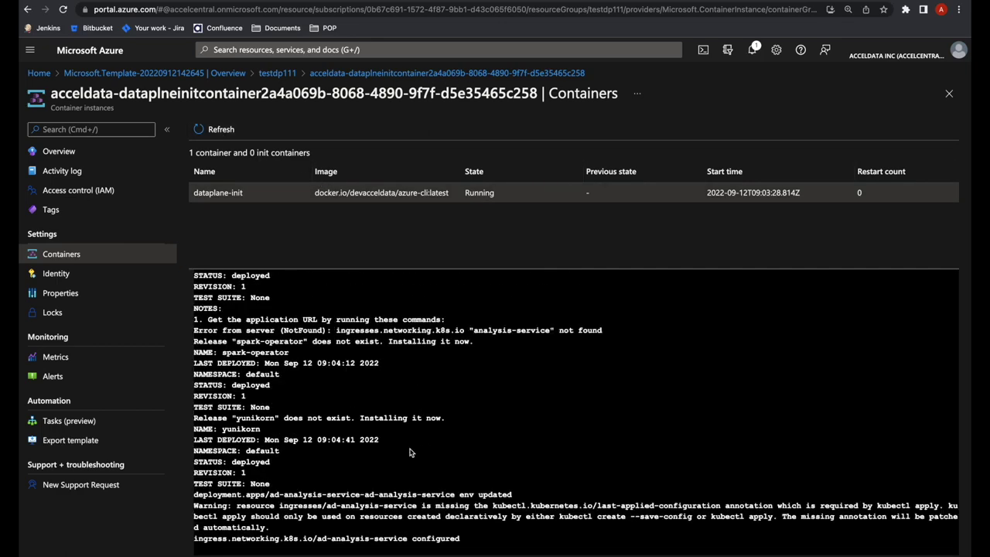
# Switch to the Acceldata web app, dismiss the Setup Data plane dialog and go back to the data source type selection.
pyautogui.moveTo(835, 3)
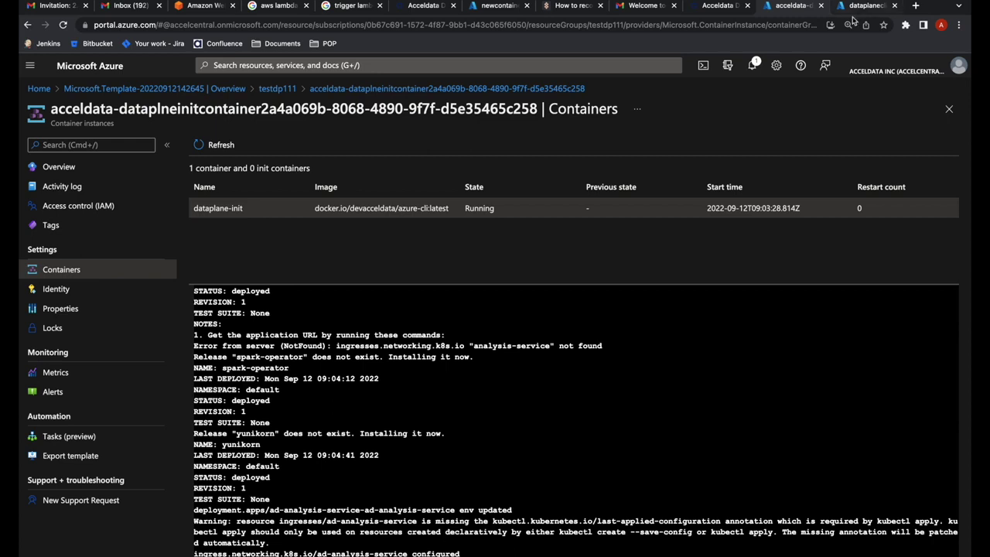
pyautogui.click(705, 6)
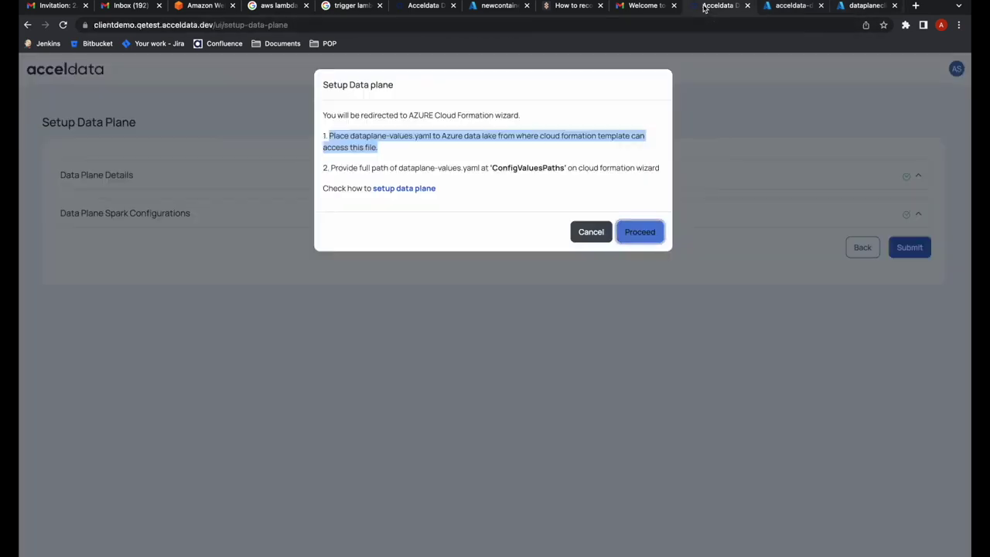
pyautogui.click(586, 198)
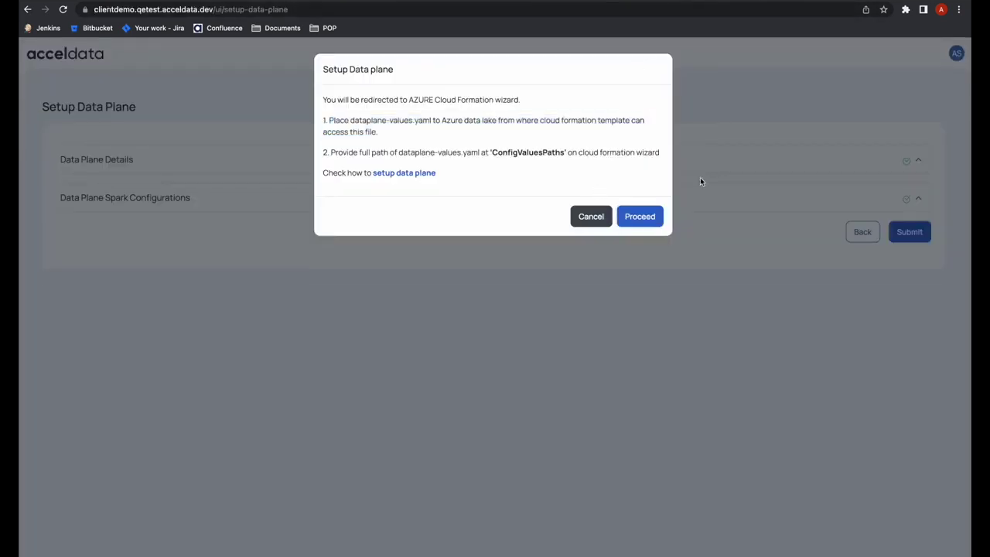
pyautogui.click(677, 183)
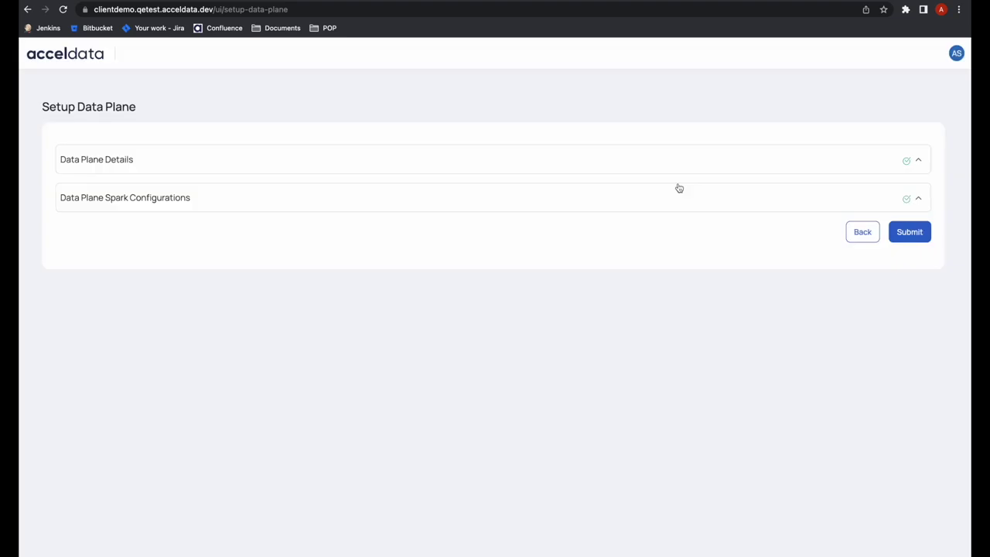
pyautogui.click(873, 242)
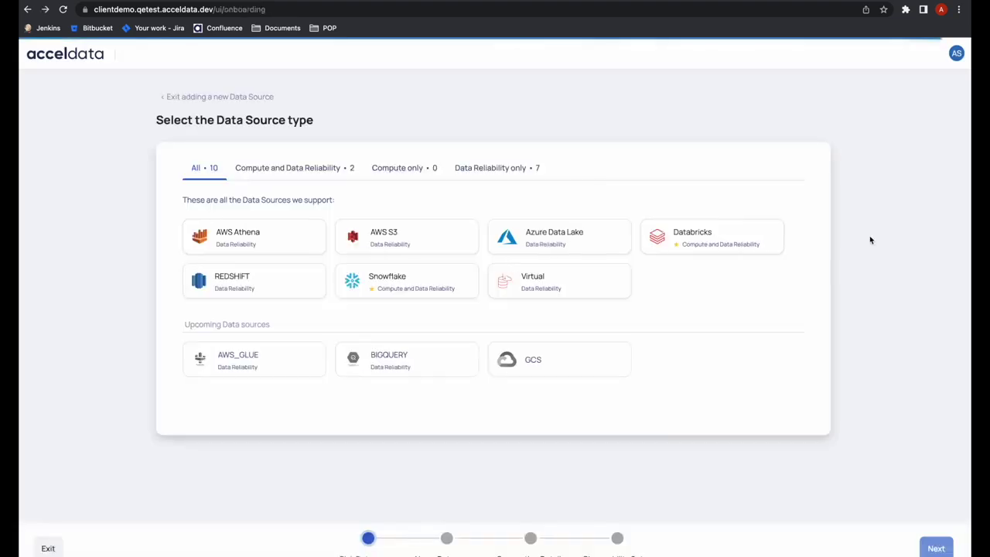
# Define a Snowflake data source named Azure with Compute Observability and Data Reliability enabled, using the default dataplane.
pyautogui.click(396, 283)
pyautogui.click(338, 161)
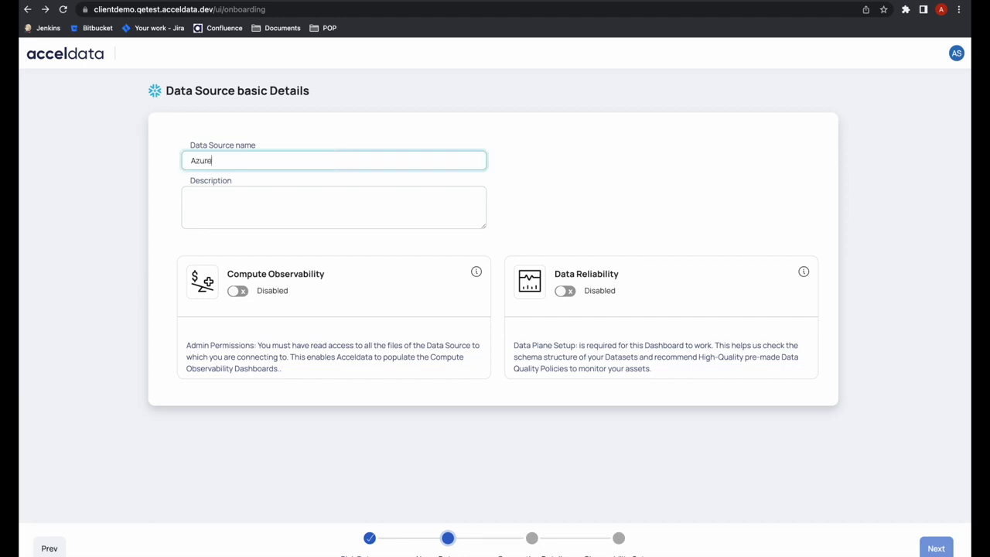
pyautogui.click(241, 290)
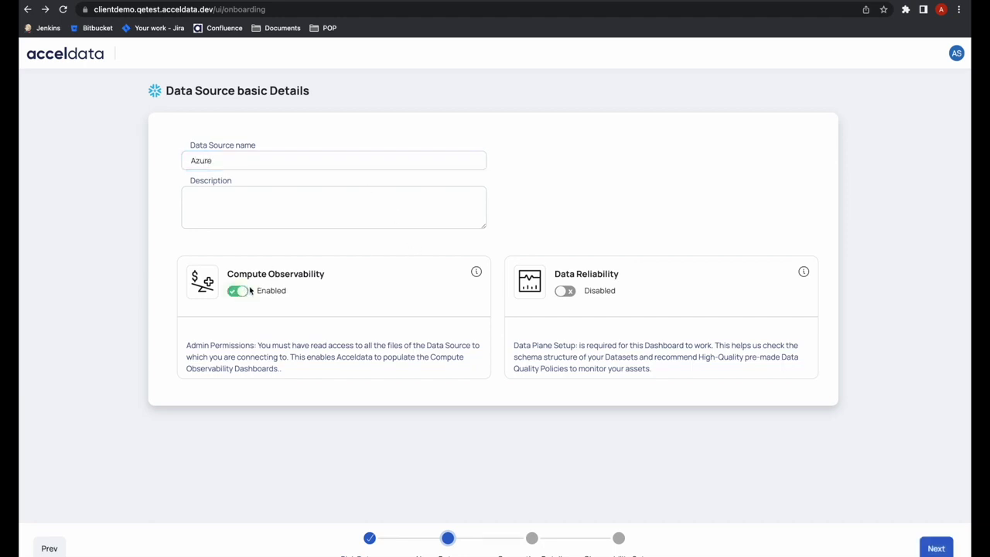
pyautogui.click(565, 292)
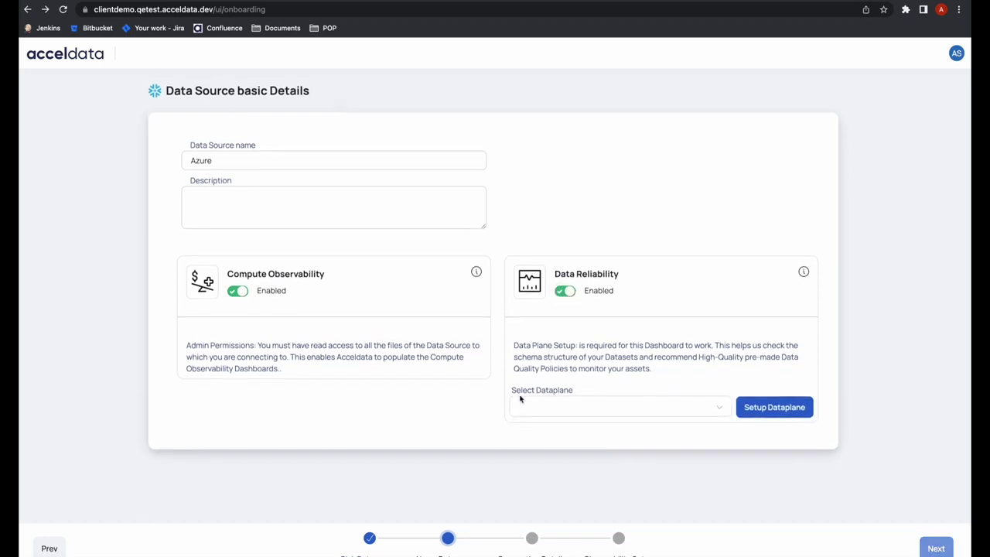
pyautogui.click(718, 412)
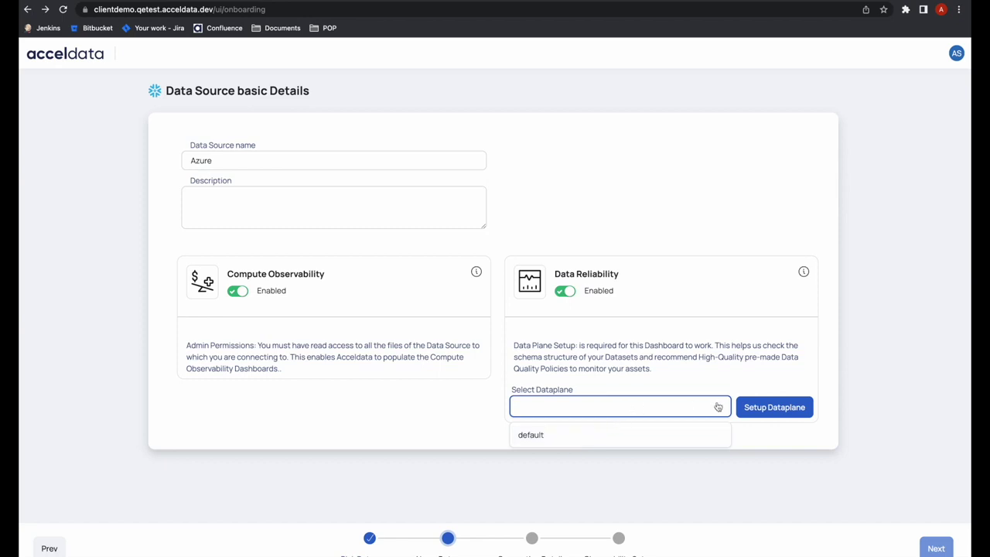
pyautogui.click(533, 438)
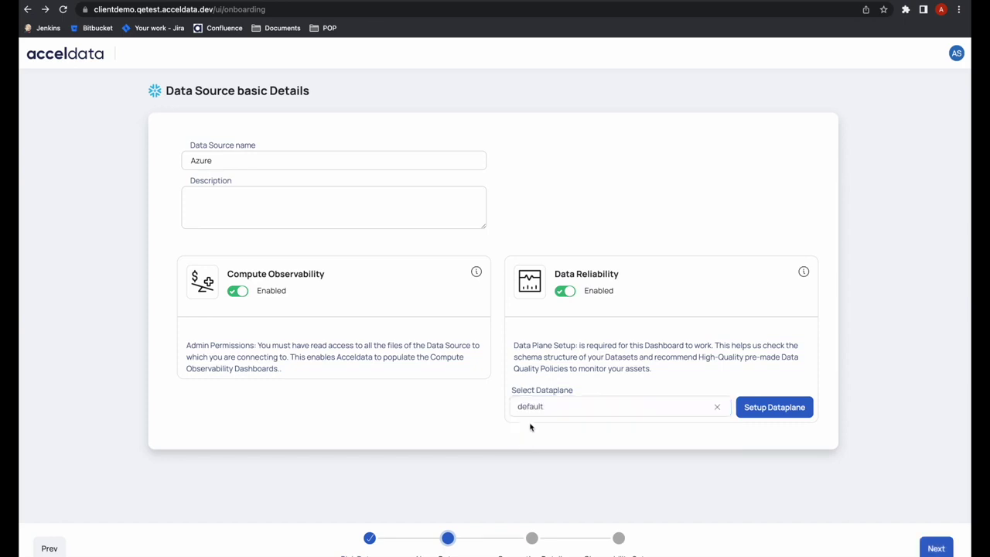
pyautogui.click(934, 546)
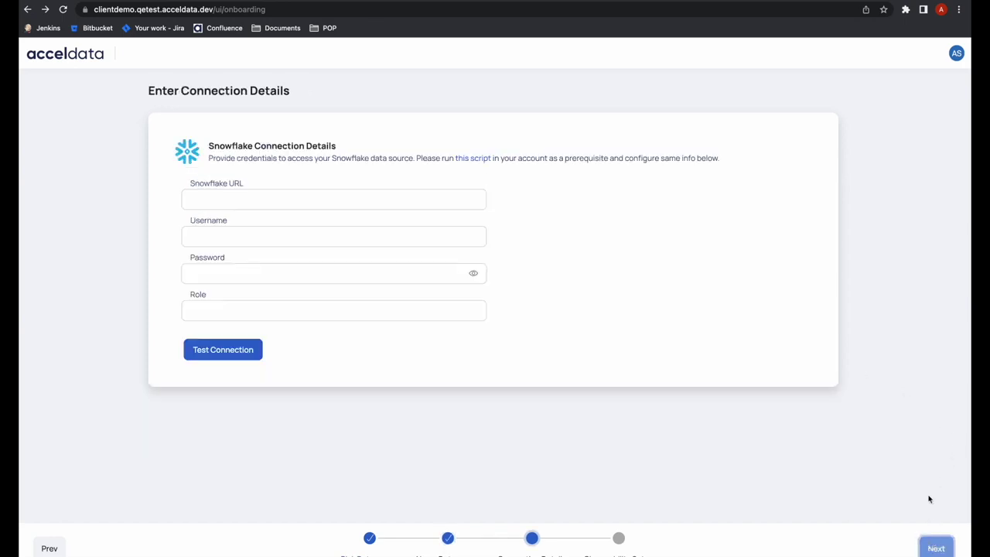
# Fill in the Snowflake URL, username, password and the ACCOUNTADMIN role, test the connection and continue to the observability setup.
pyautogui.click(389, 195)
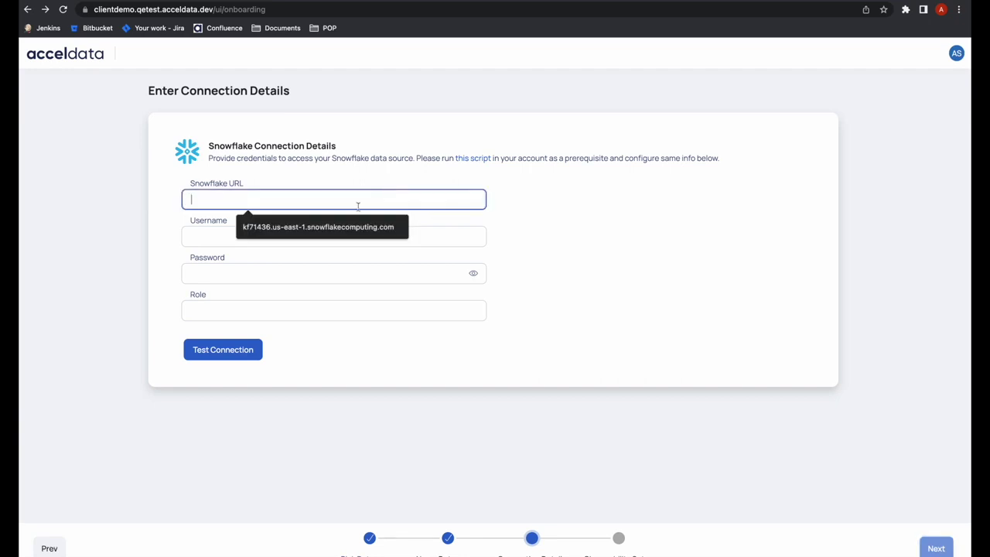
pyautogui.click(340, 226)
pyautogui.click(311, 234)
pyautogui.click(277, 263)
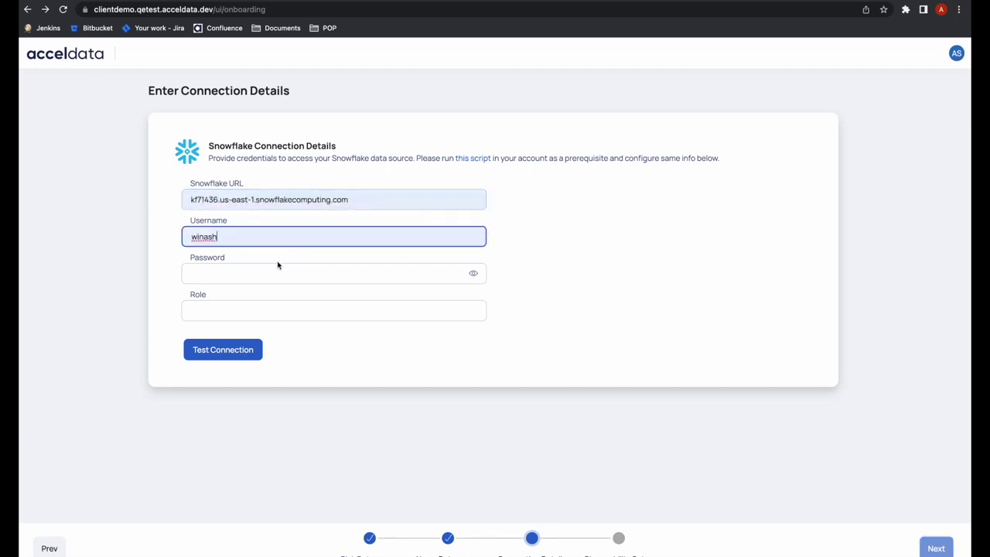
pyautogui.click(248, 273)
pyautogui.click(274, 304)
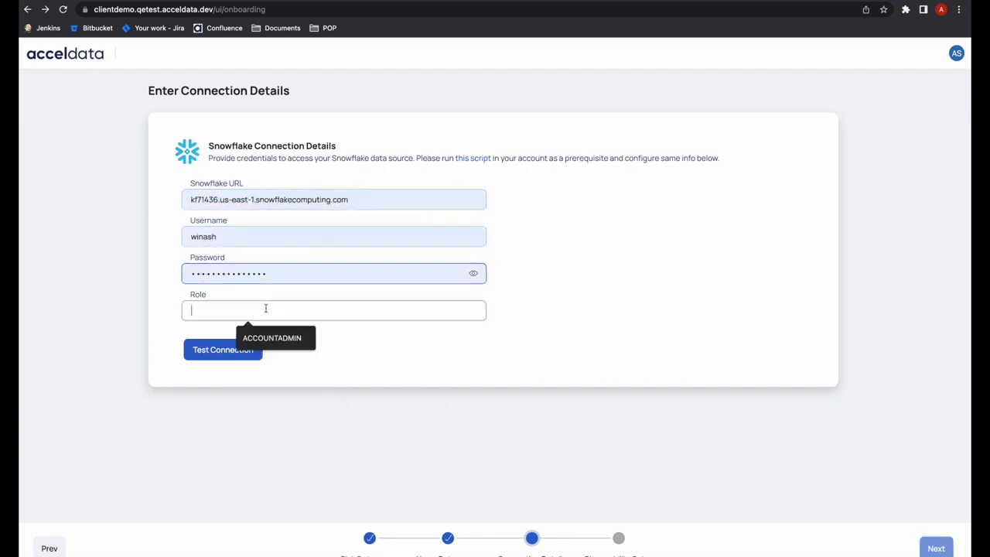
pyautogui.click(265, 340)
pyautogui.click(234, 353)
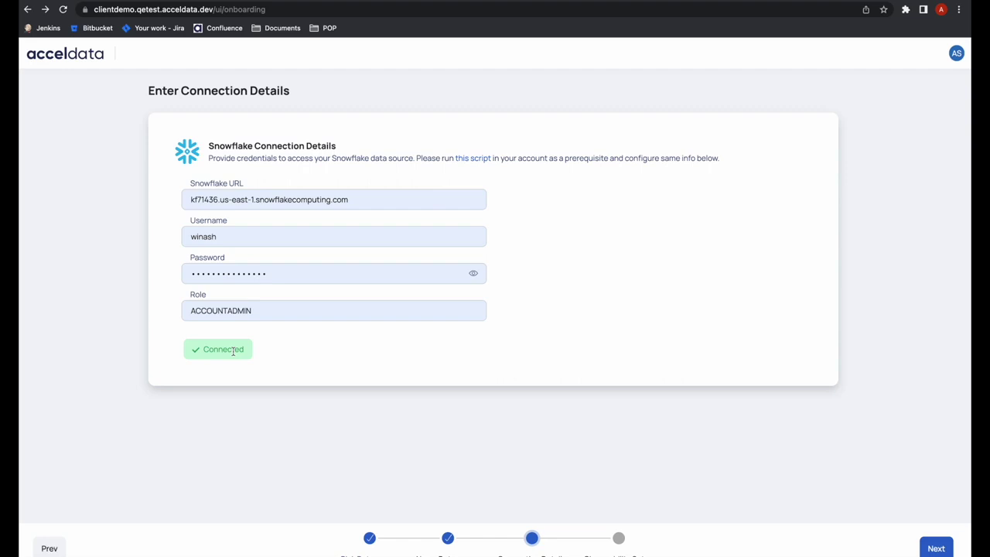
pyautogui.click(936, 548)
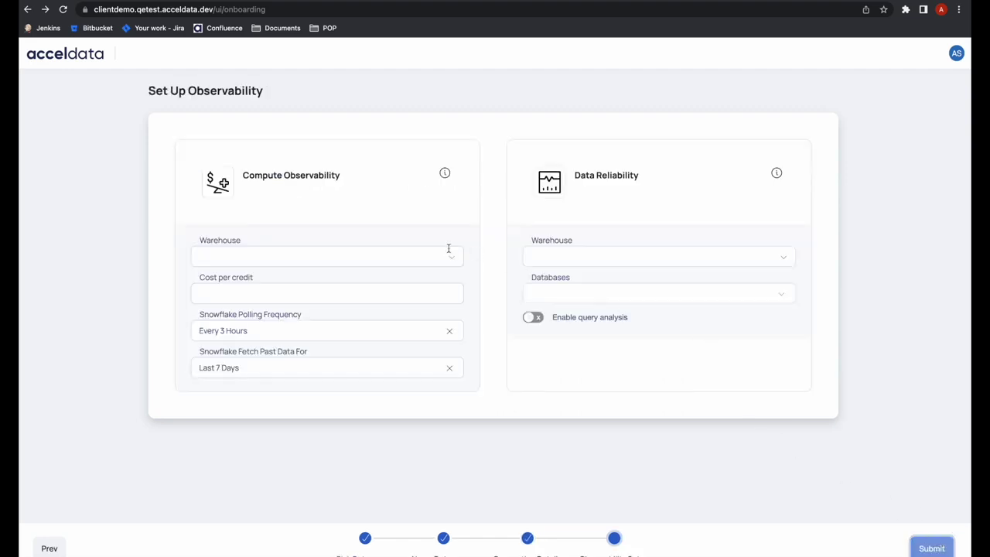
# Set the Compute Observability warehouse to AD_PRODUCT_DEMO and the cost per credit to 1.
pyautogui.click(443, 255)
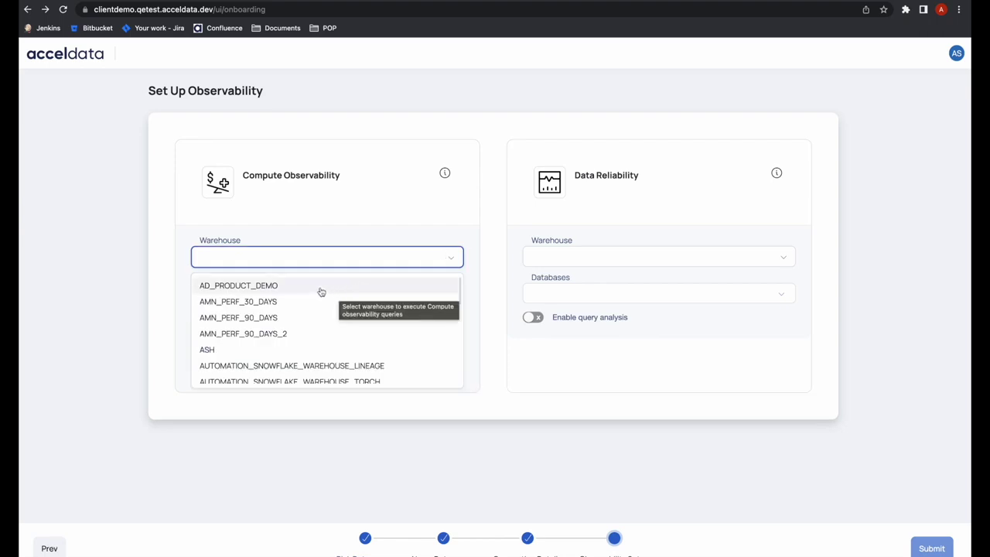
pyautogui.click(316, 288)
pyautogui.click(293, 293)
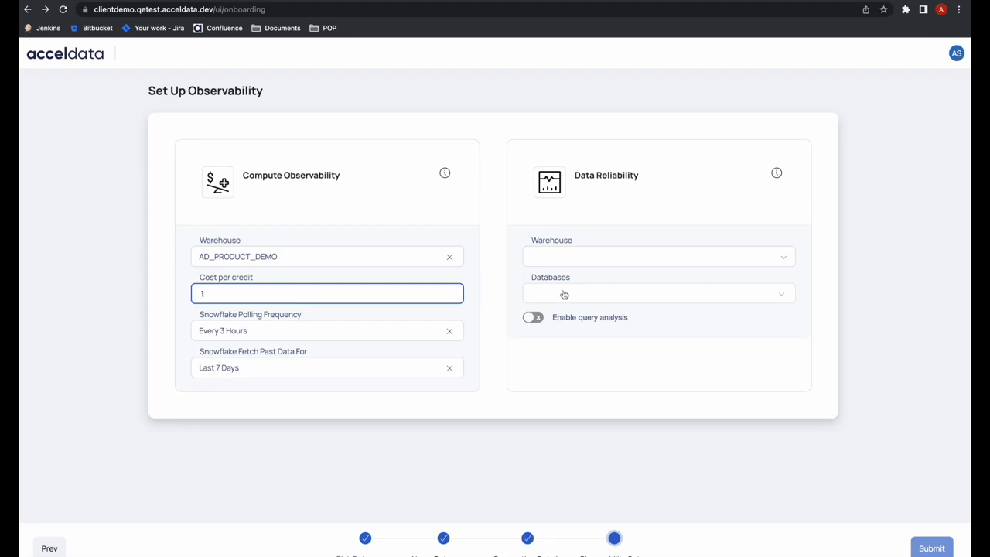
# Set the Data Reliability warehouse to AD_PRODUCT_DEMO, select the database found with "bik", enable query analysis and submit the configuration.
pyautogui.click(561, 256)
pyautogui.click(564, 283)
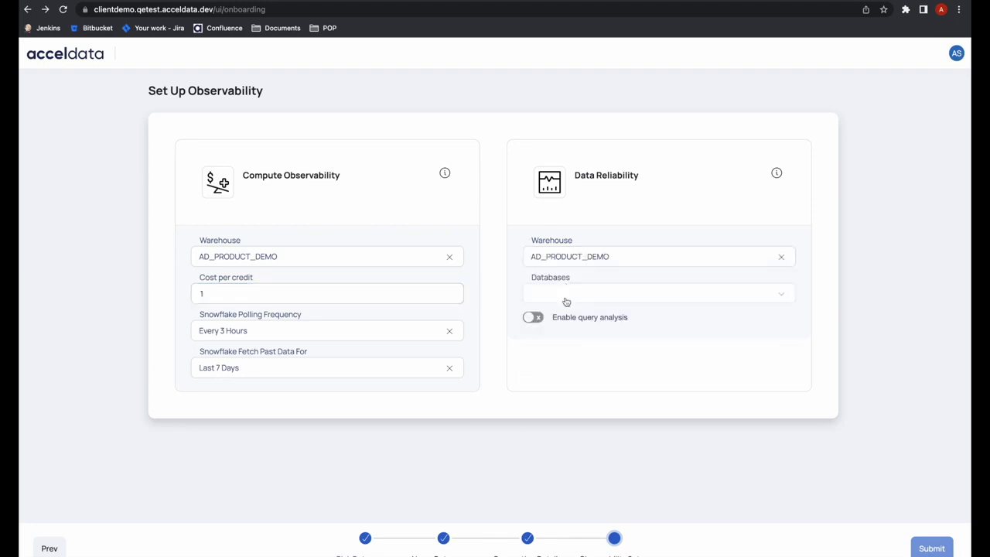
pyautogui.click(566, 300)
pyautogui.write('bik')
pyautogui.click(536, 350)
pyautogui.click(509, 361)
pyautogui.click(535, 320)
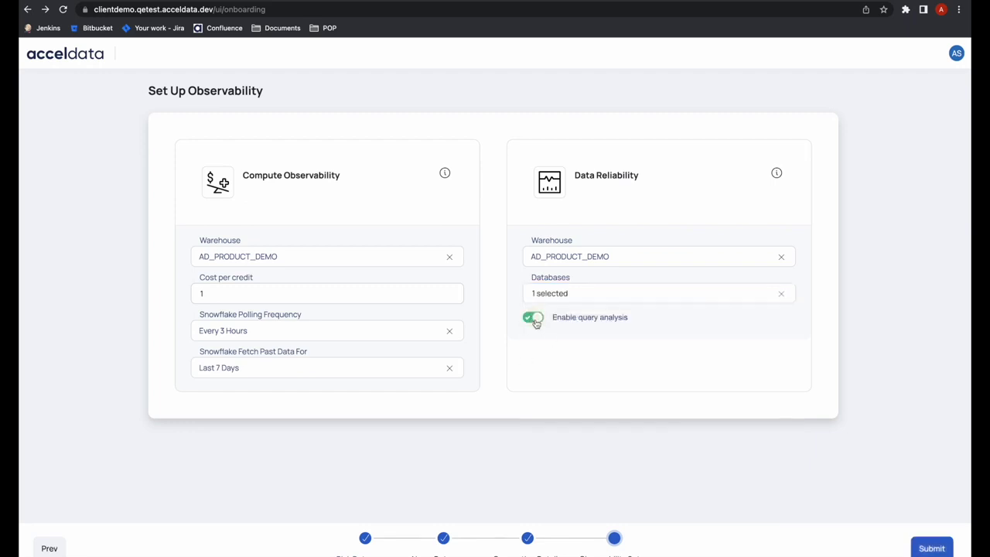
pyautogui.click(923, 547)
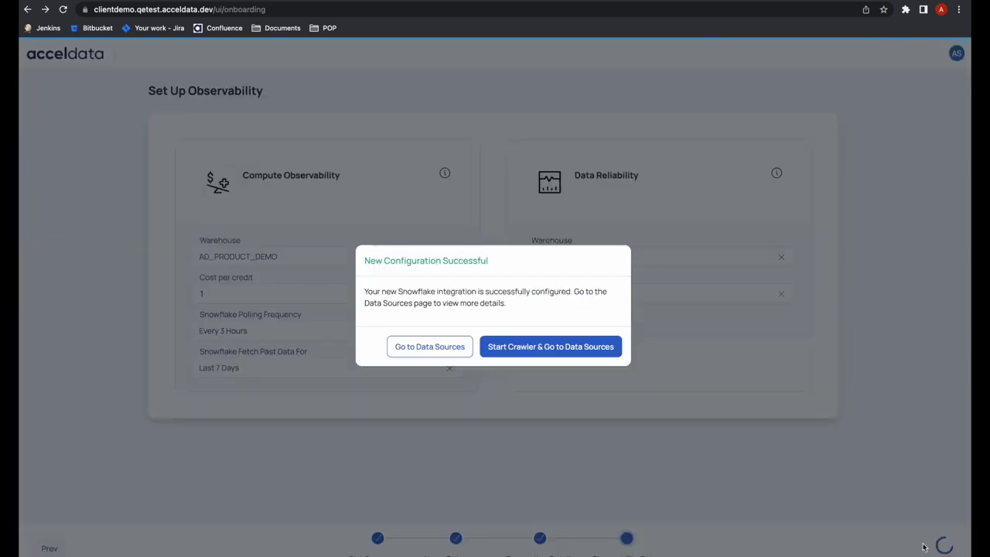
# Start the crawler for the new Azure data source from the data sources page and check the Data Reliability asset list.
pyautogui.click(427, 347)
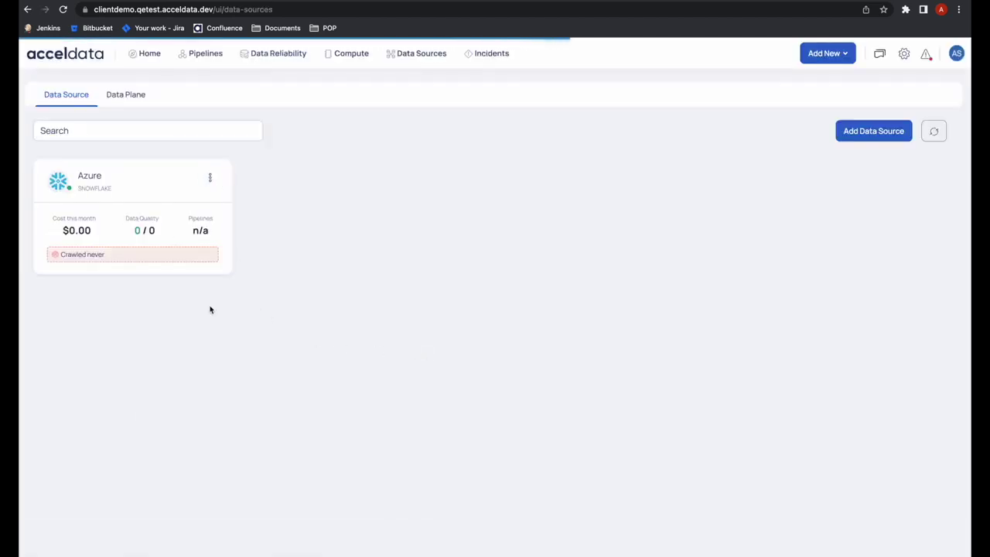
pyautogui.click(210, 178)
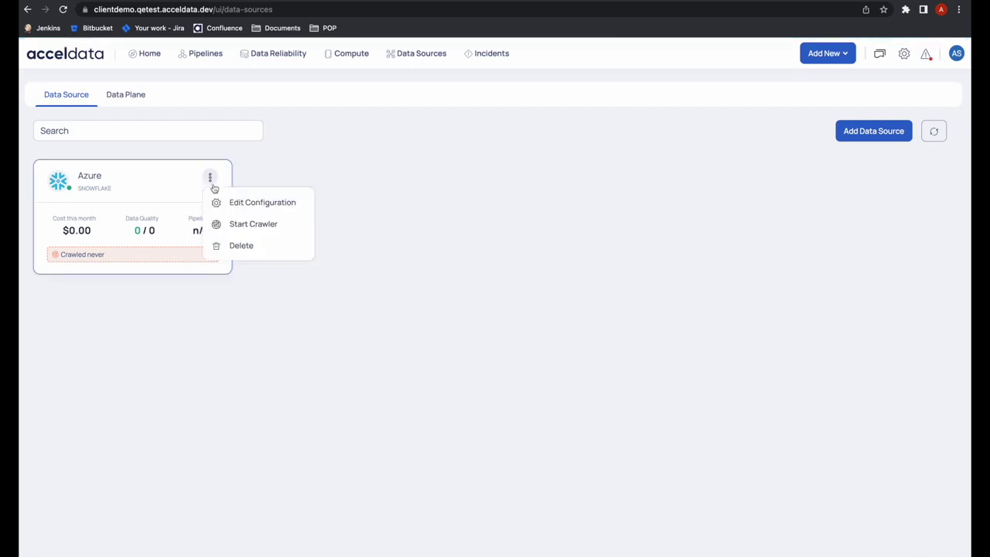
pyautogui.click(247, 223)
pyautogui.click(276, 56)
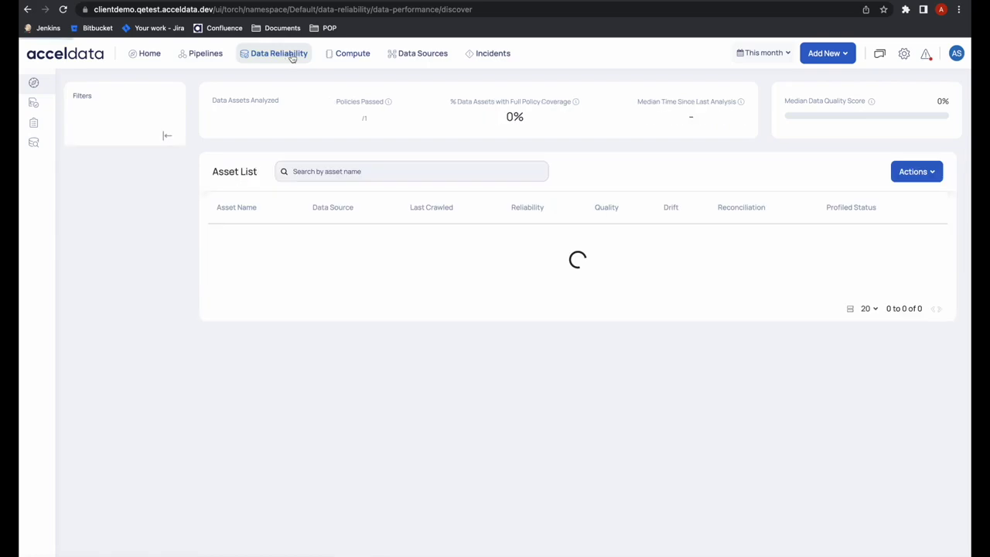
pyautogui.click(418, 54)
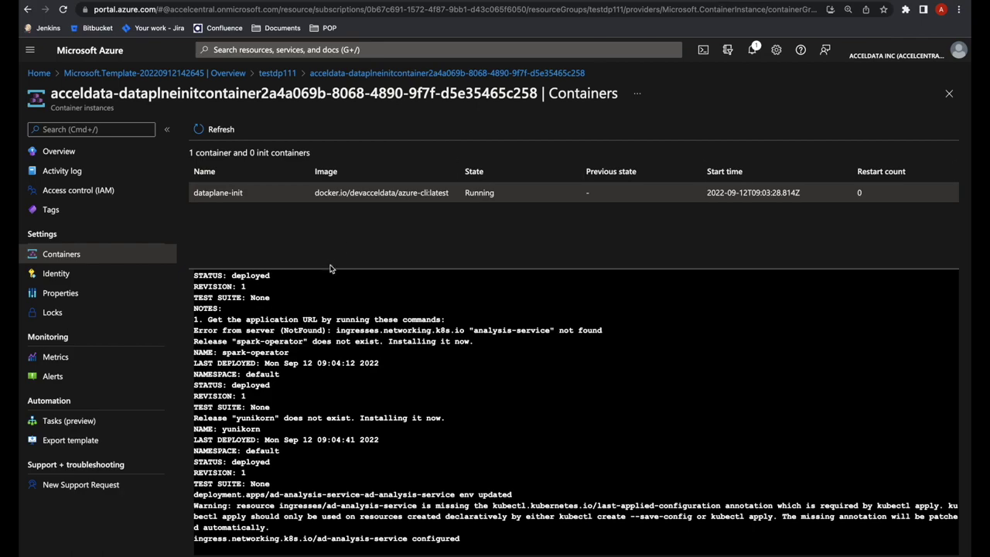
# Switch to the Azure portal, connect to the dataplane-init container with /bin/bash and run "kubectl get pods -w".
pyautogui.scroll(15, 332, 278)
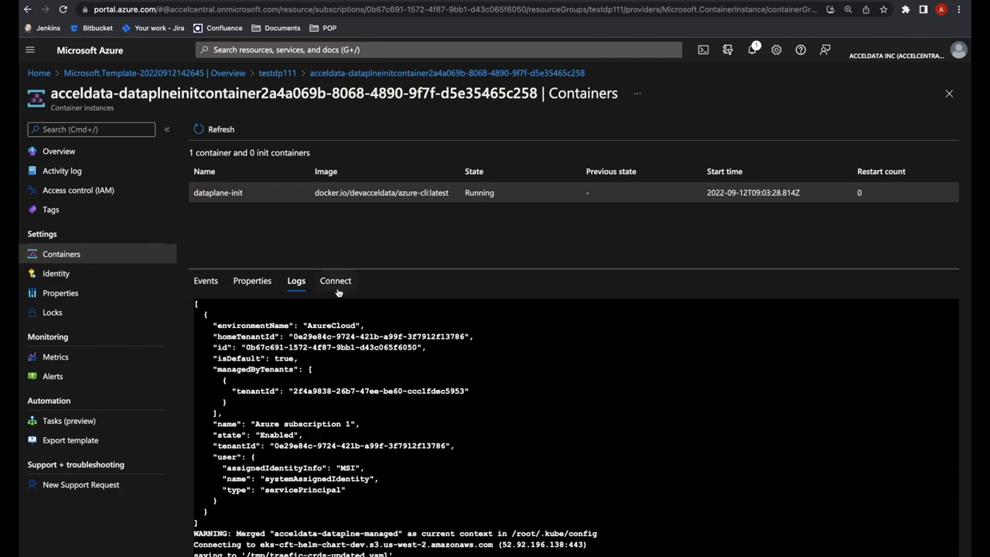
pyautogui.click(337, 286)
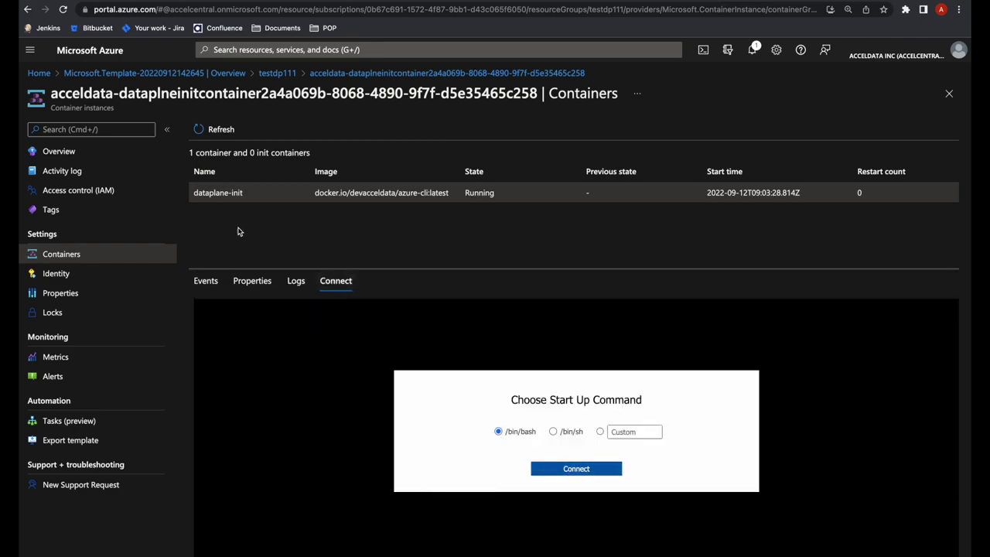
pyautogui.click(586, 467)
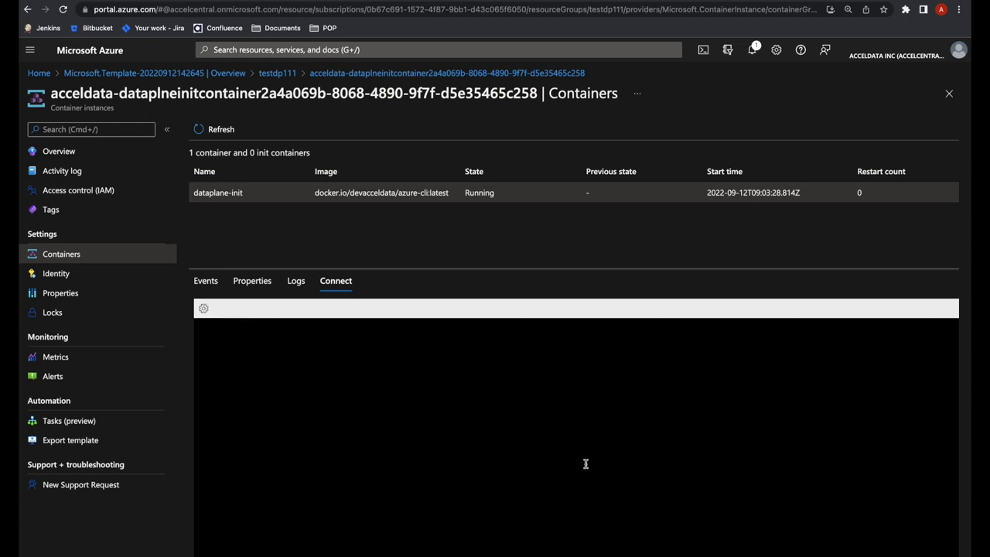
pyautogui.write('kubectl get pods -w')
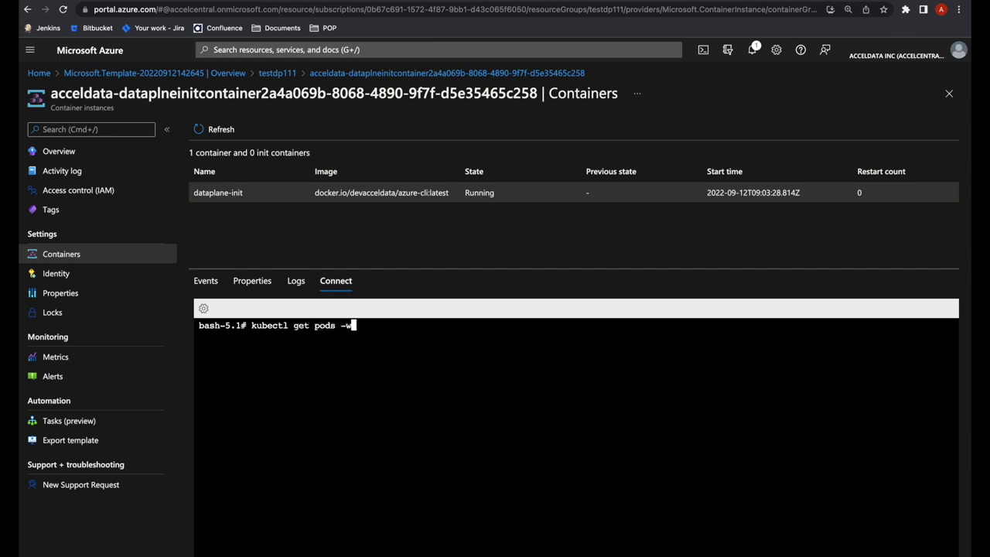
pyautogui.press('Return')
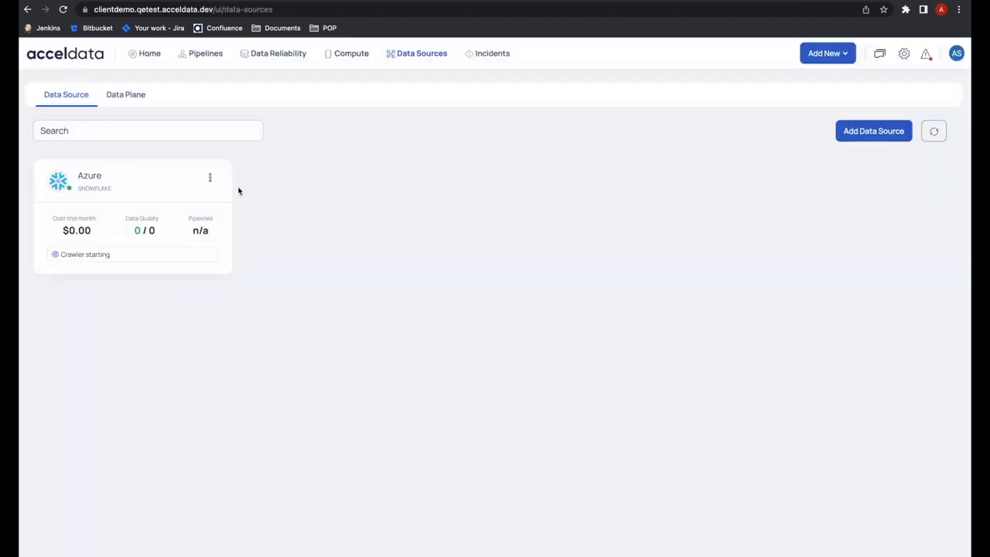
pyautogui.press('super+shift+5')
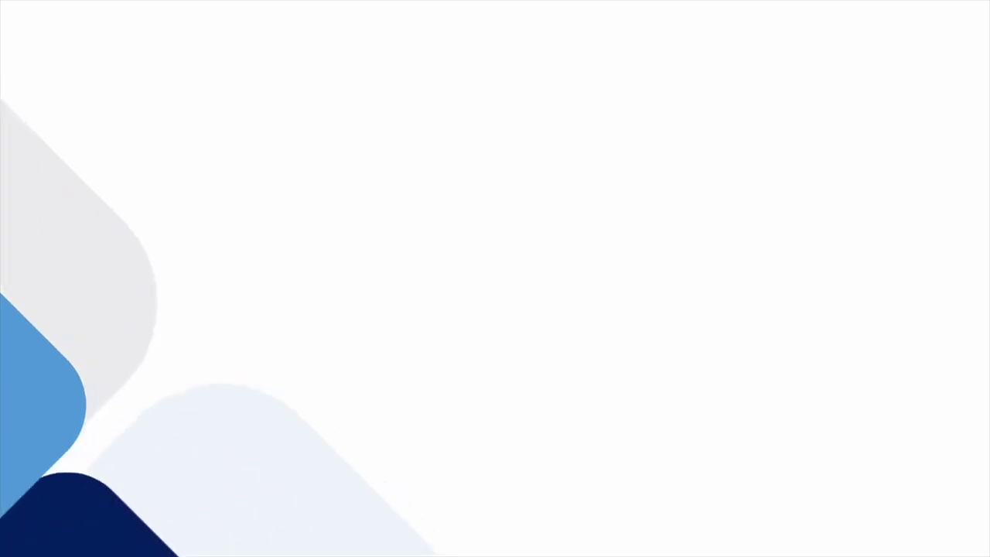